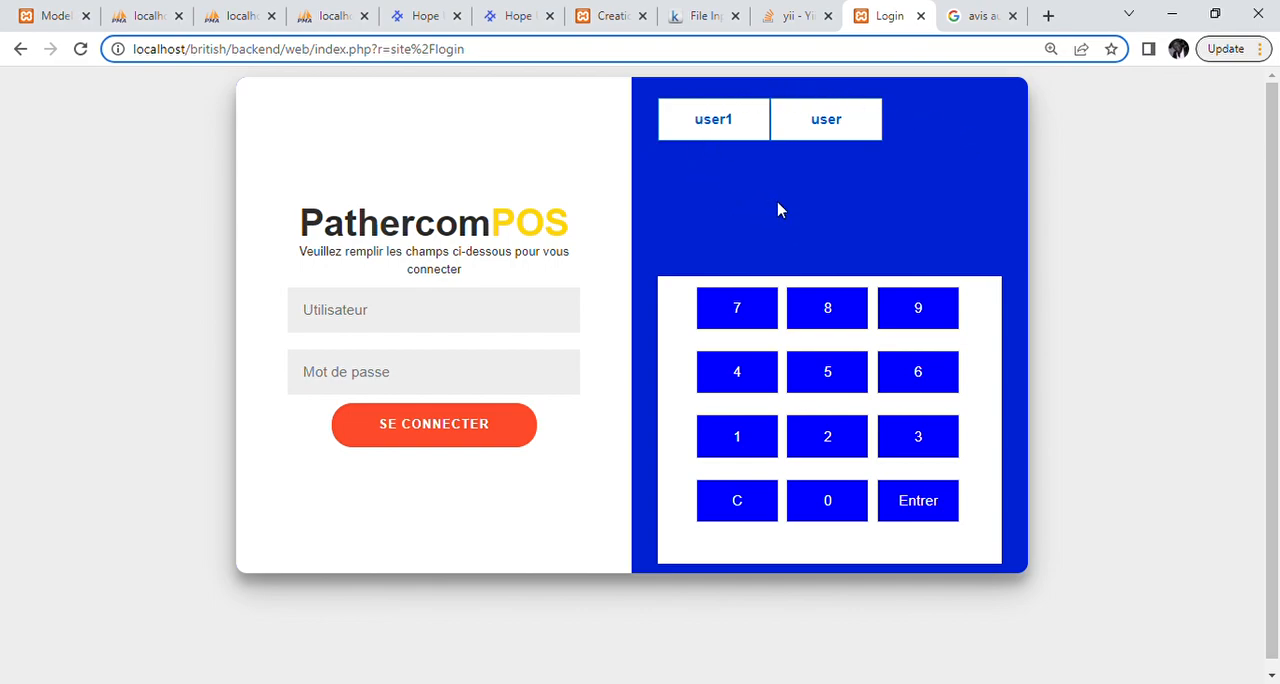
# Step: Log in to the POS by entering the username and the account password
pyautogui.click(535, 313)
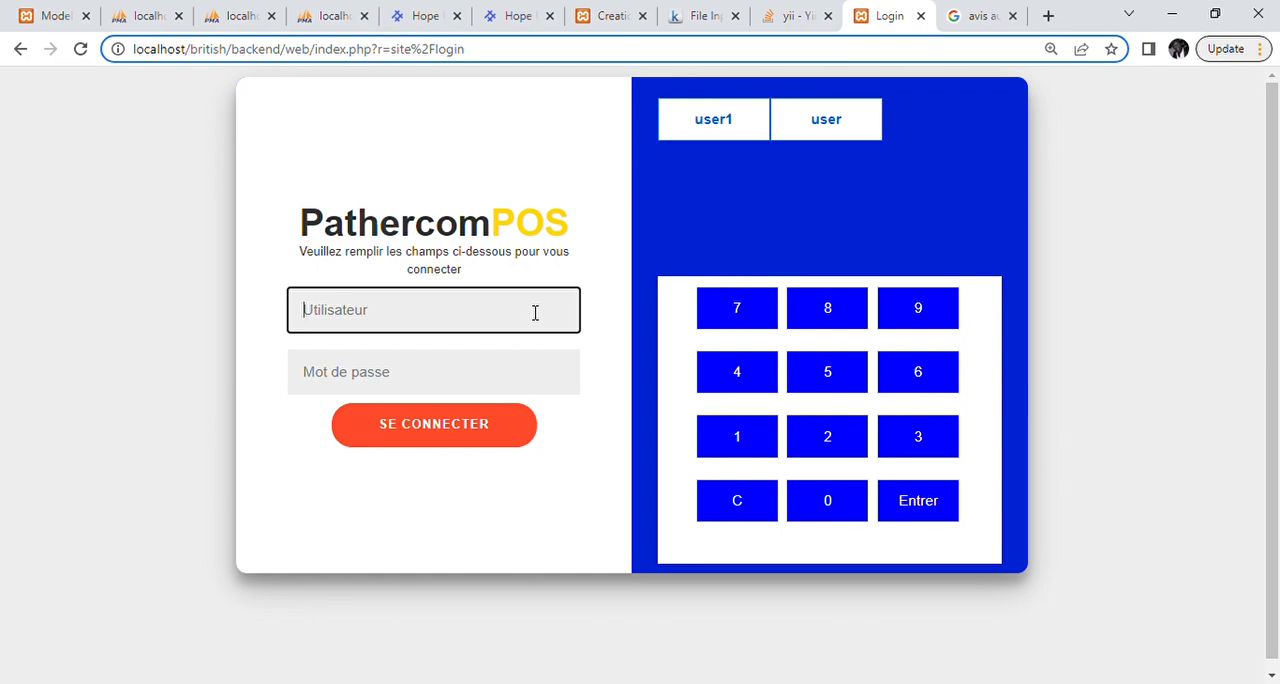
pyautogui.press('Tab')
pyautogui.write('••')
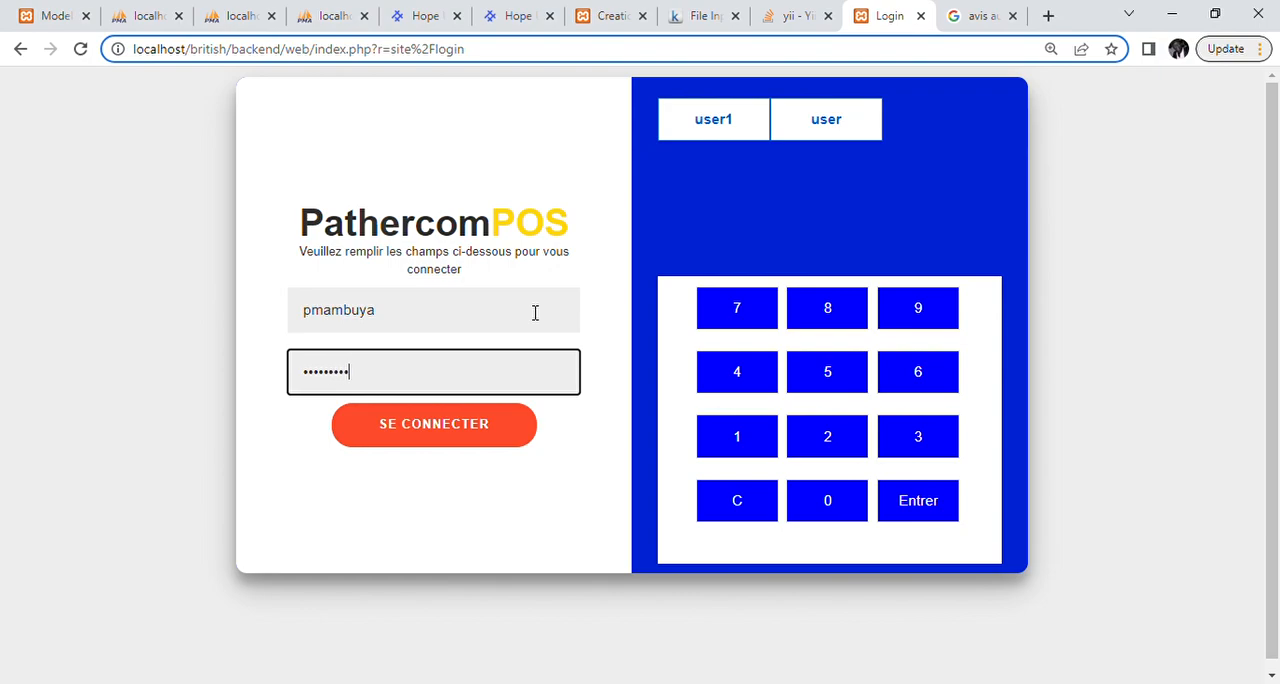
pyautogui.press('Return')
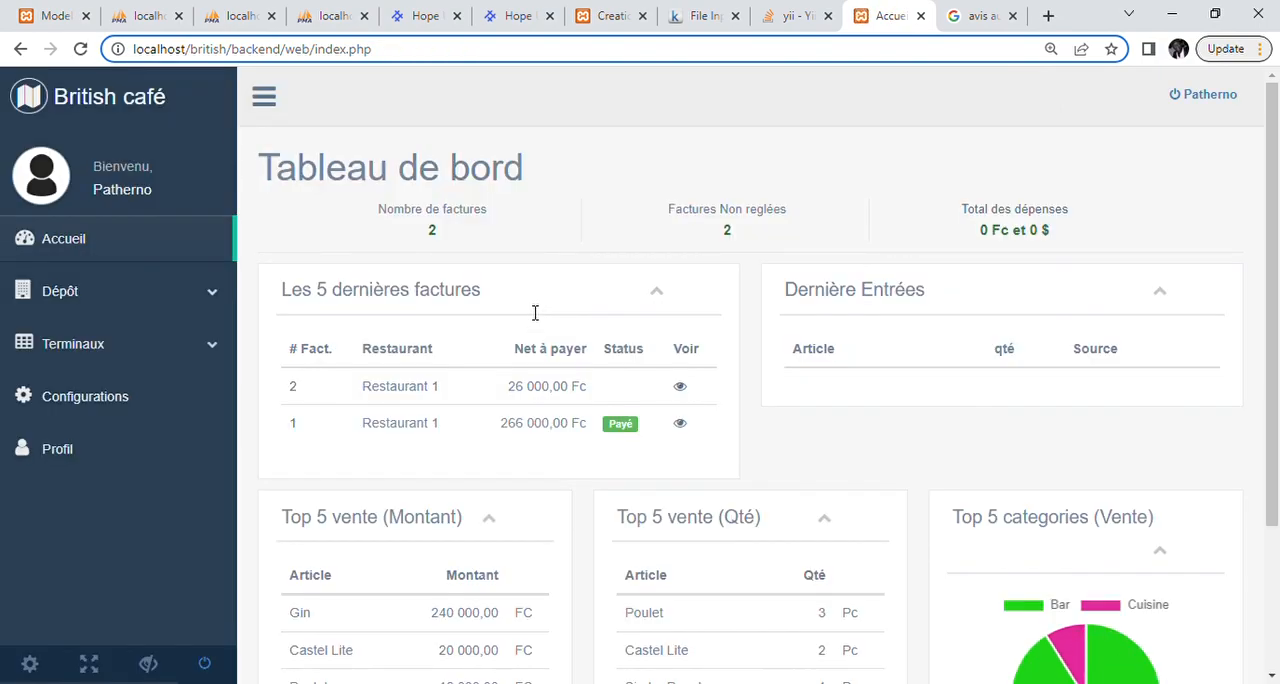
# Step: Examine the dashboard's invoice totals, latest invoices and entries, top sales tables, and the sales by category chart
pyautogui.scroll(-1, 940, 432)
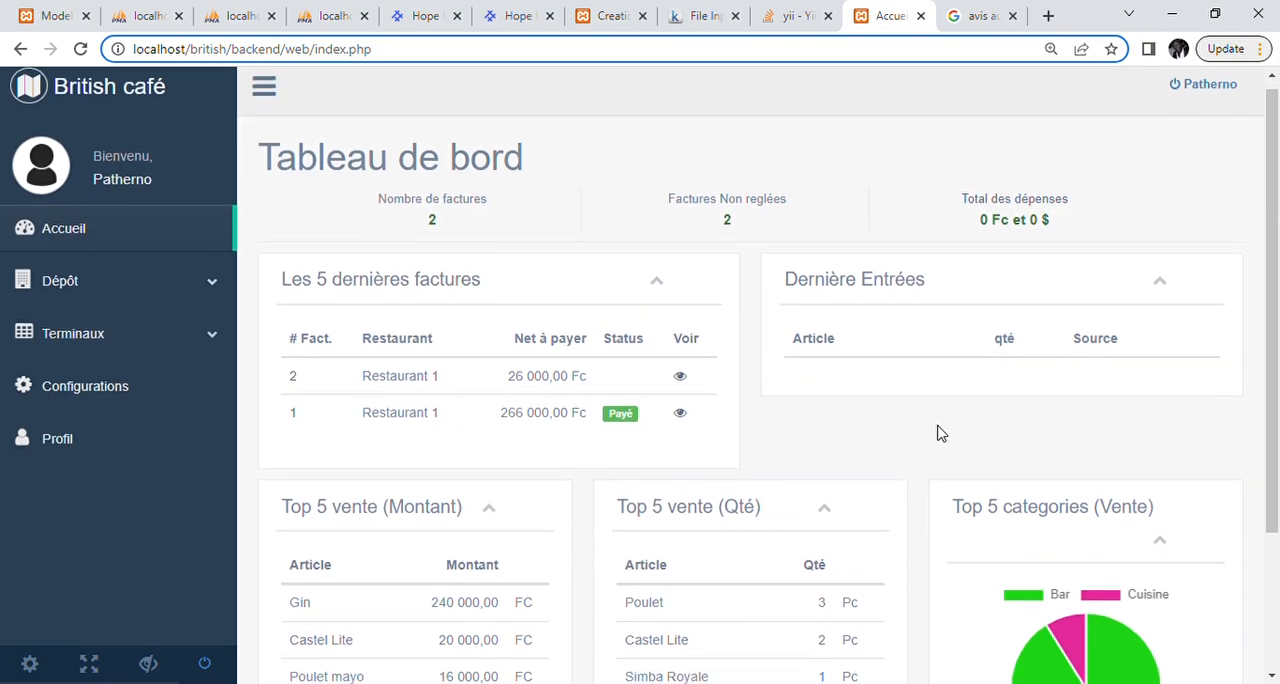
pyautogui.scroll(1, 940, 432)
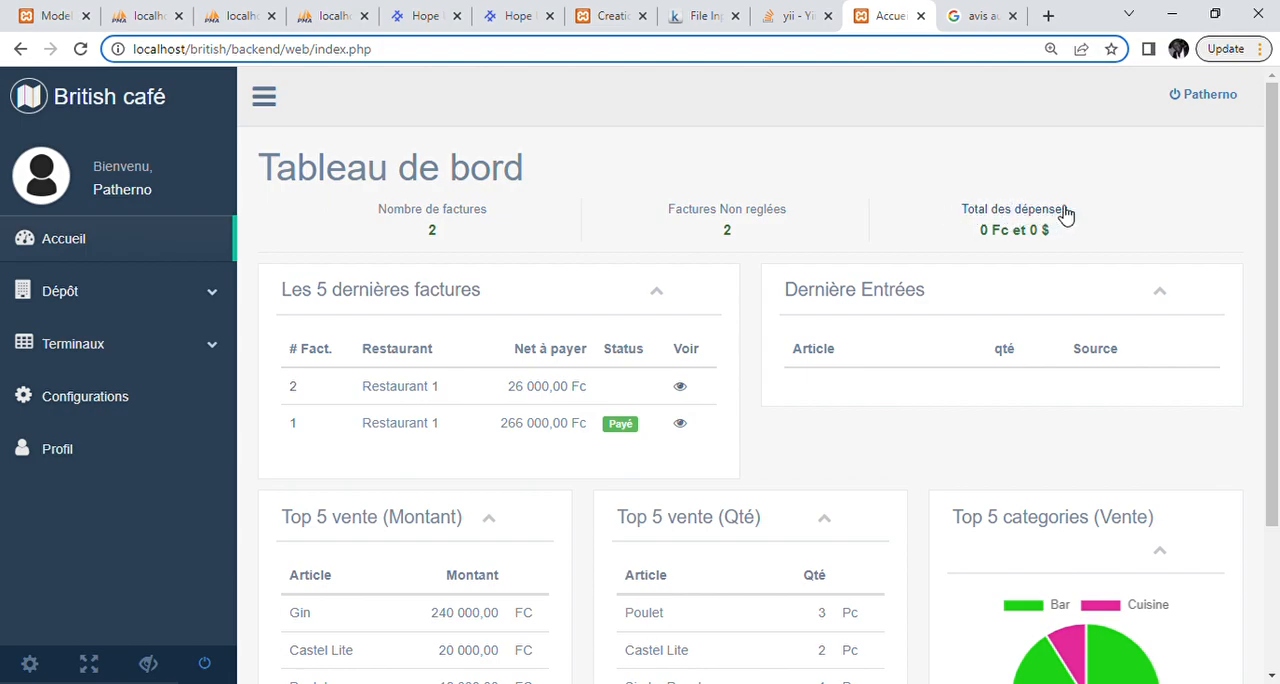
pyautogui.scroll(-1, 1020, 198)
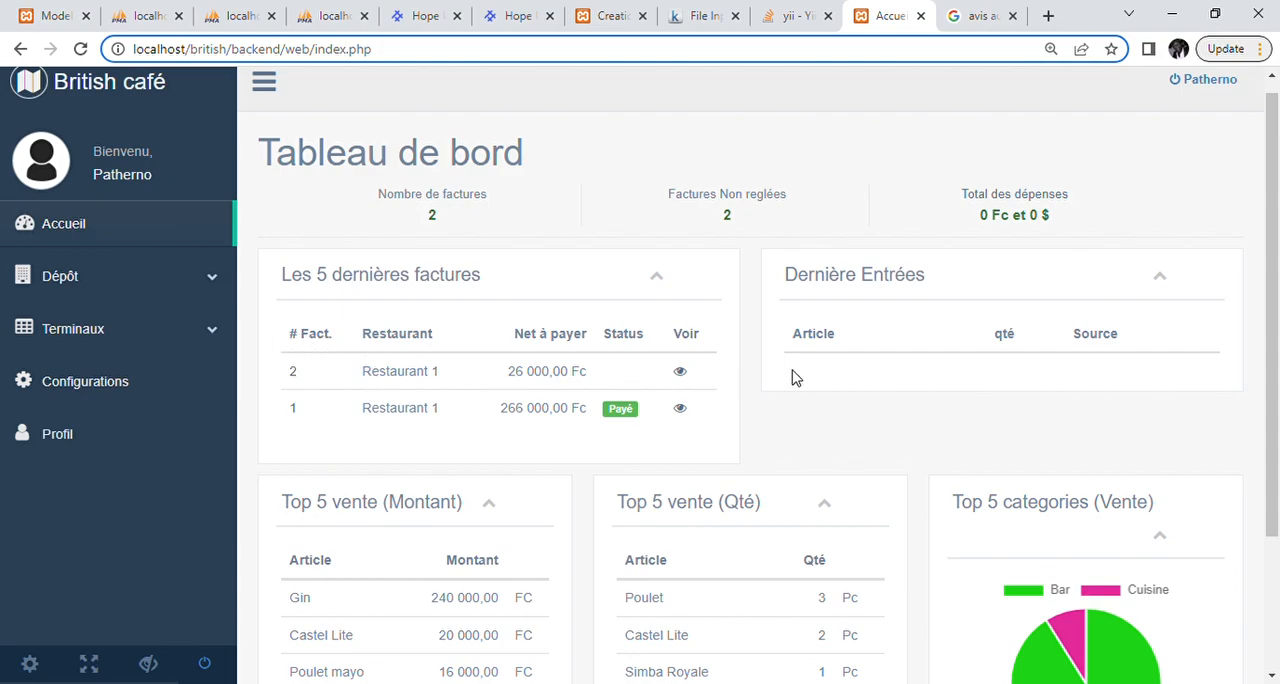
pyautogui.scroll(-1, 932, 374)
pyautogui.scroll(-1, 932, 374)
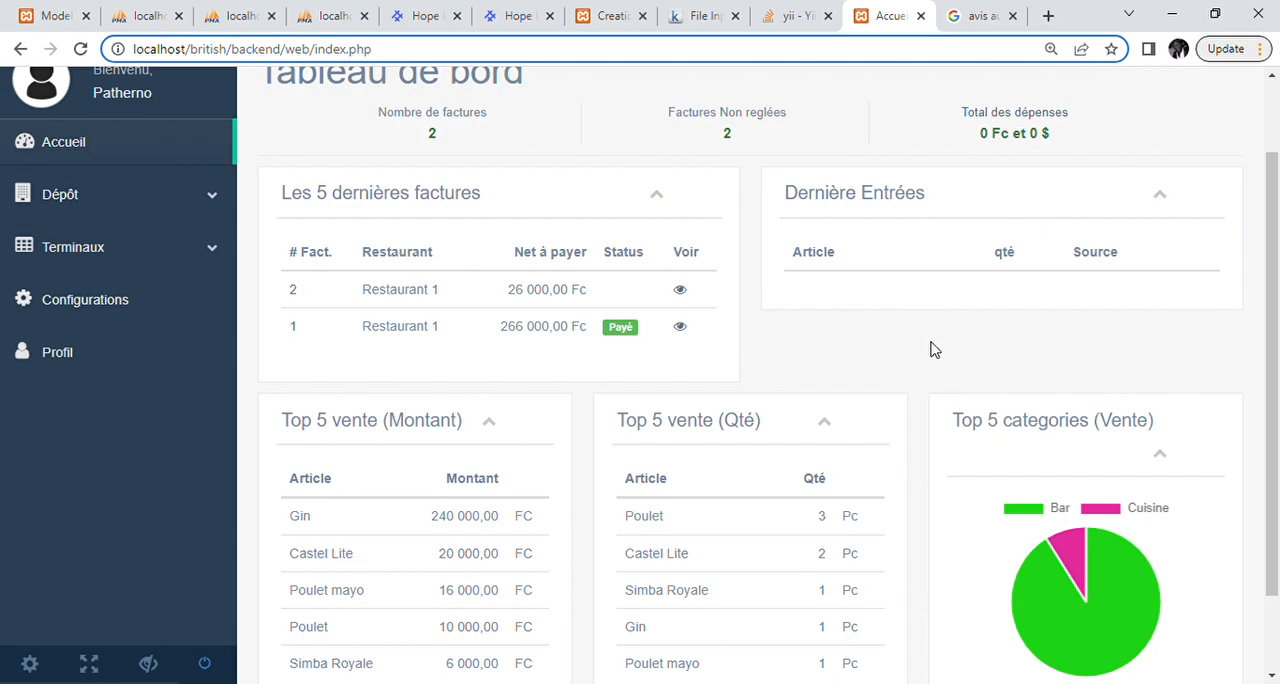
pyautogui.scroll(-2, 940, 350)
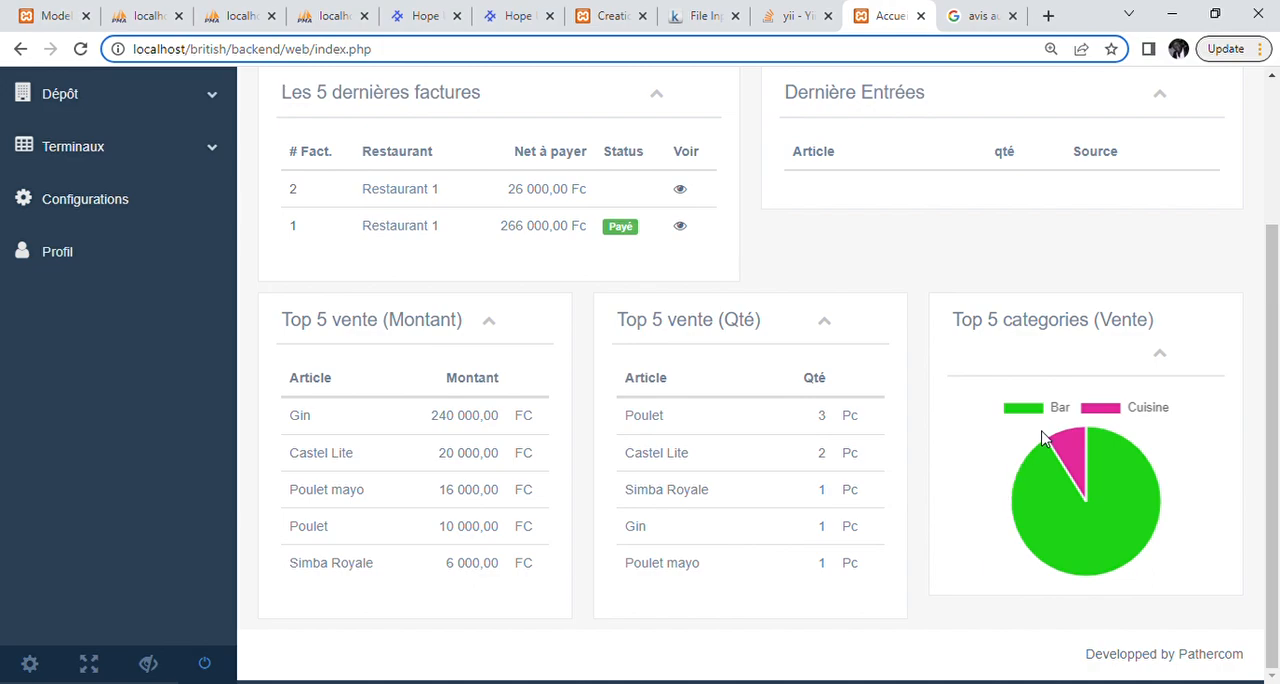
pyautogui.moveTo(1062, 449)
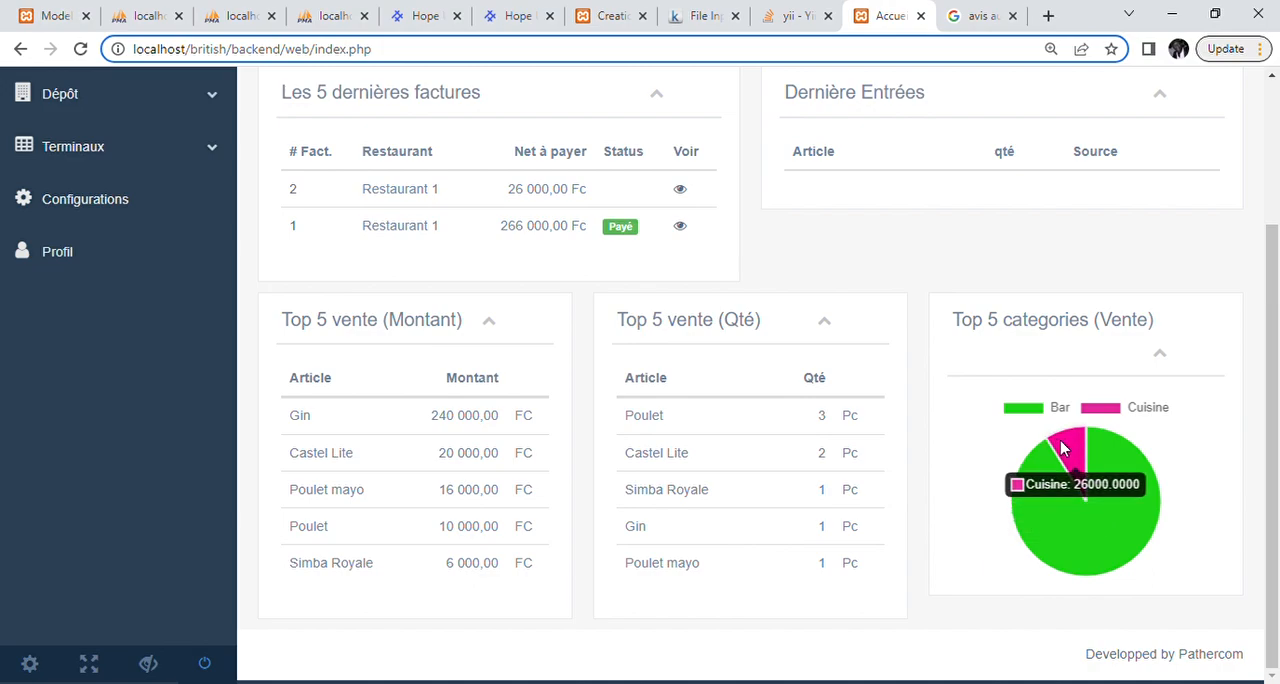
pyautogui.moveTo(1032, 528)
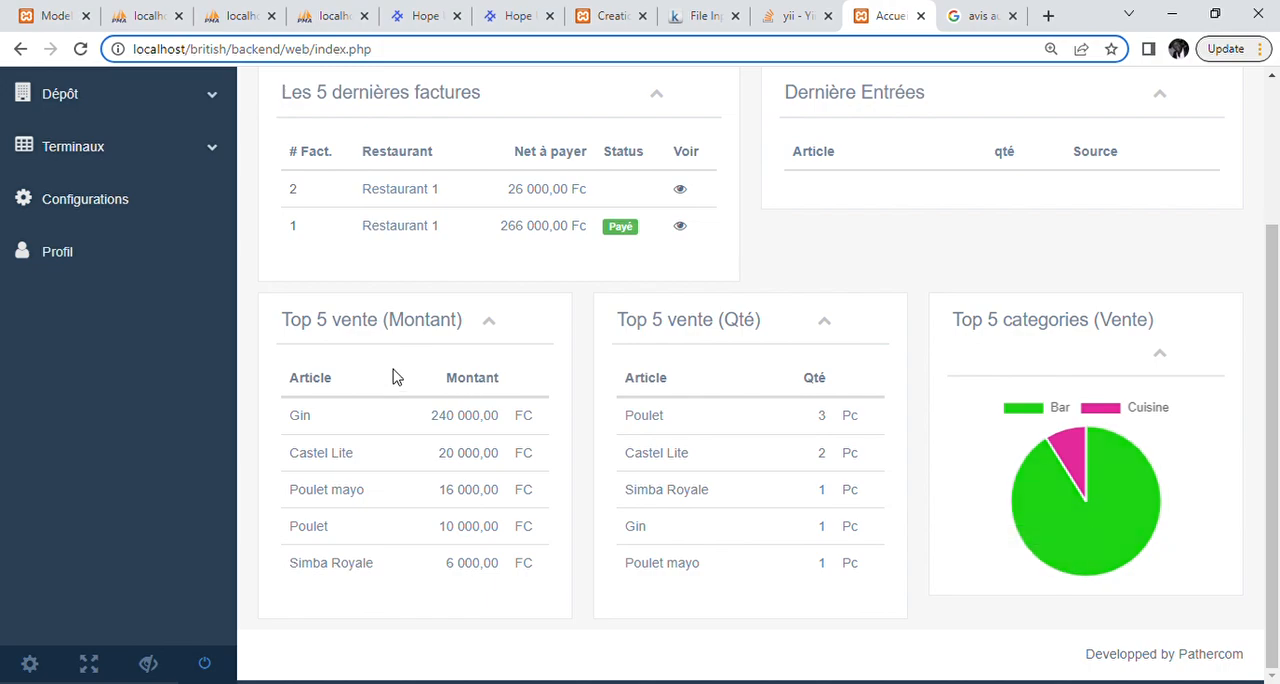
pyautogui.scroll(3, 394, 374)
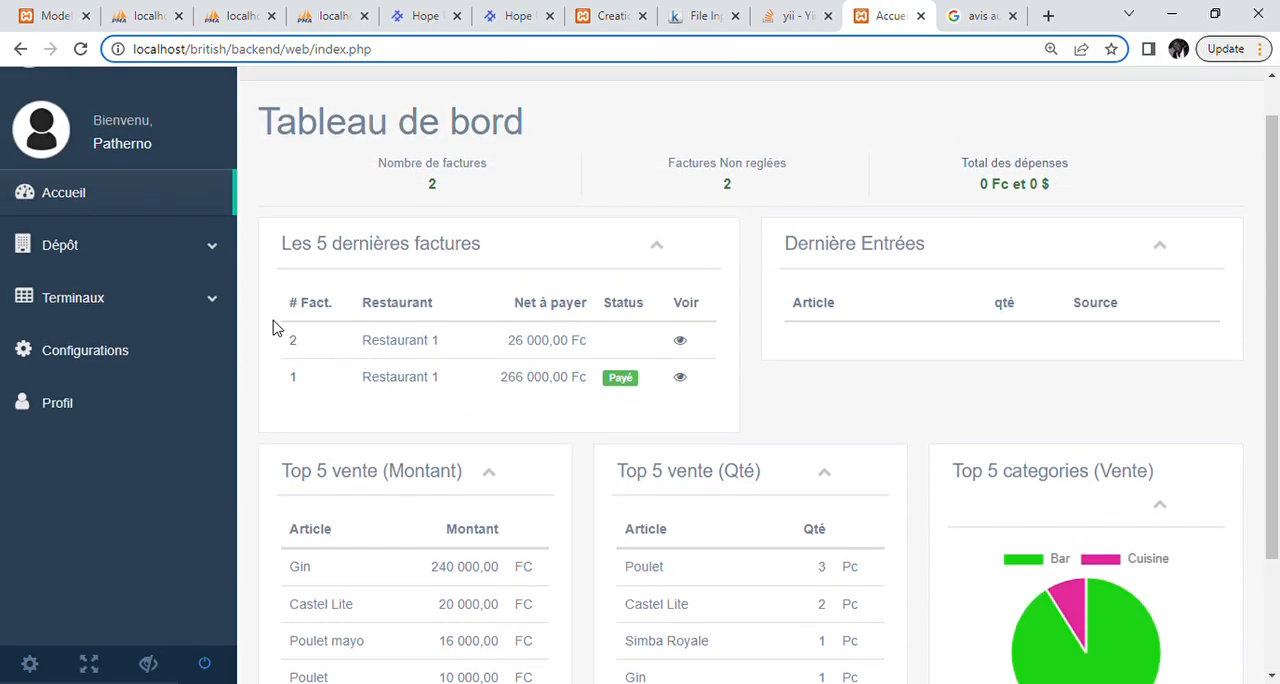
# Step: Open the billing table overview of the Restaurant 1 terminal
pyautogui.click(218, 313)
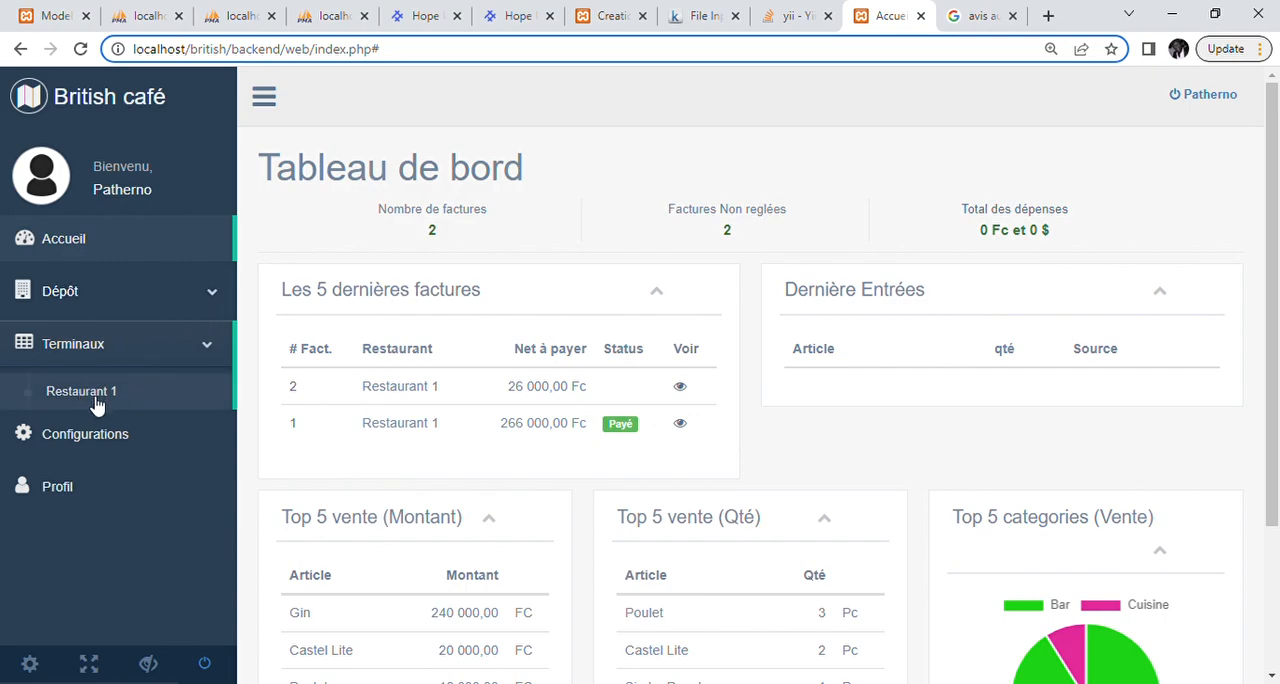
pyautogui.click(97, 404)
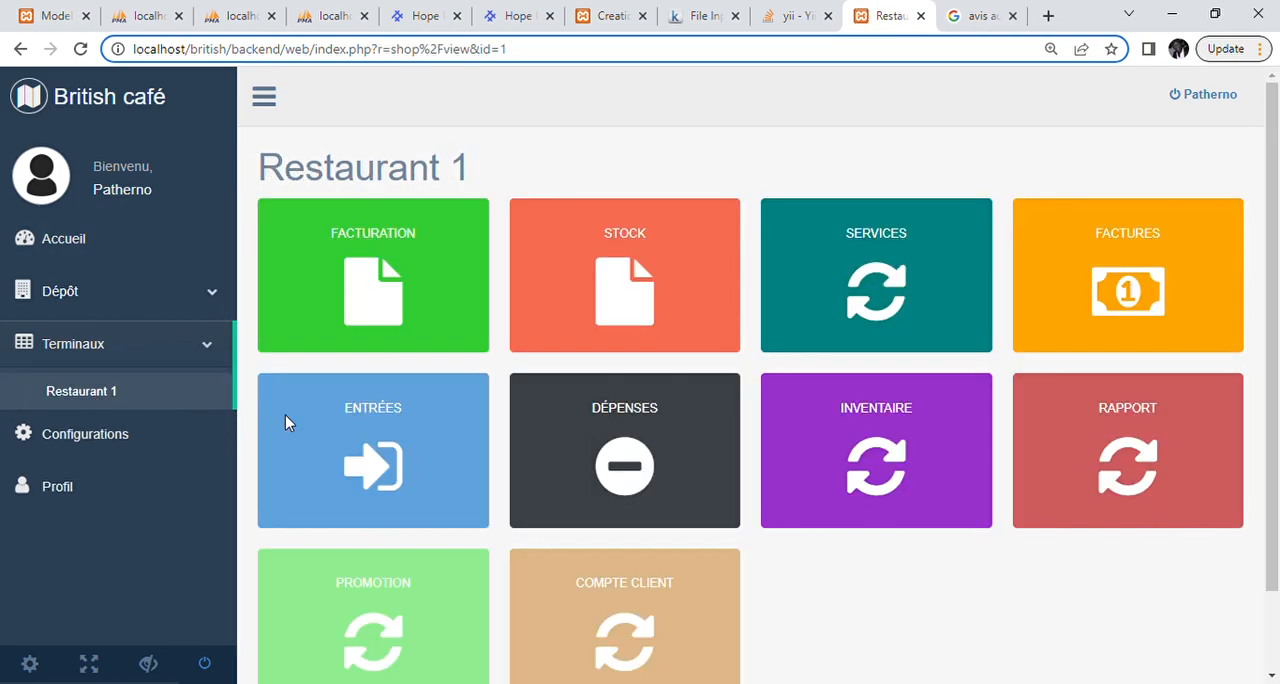
pyautogui.scroll(-1, 730, 543)
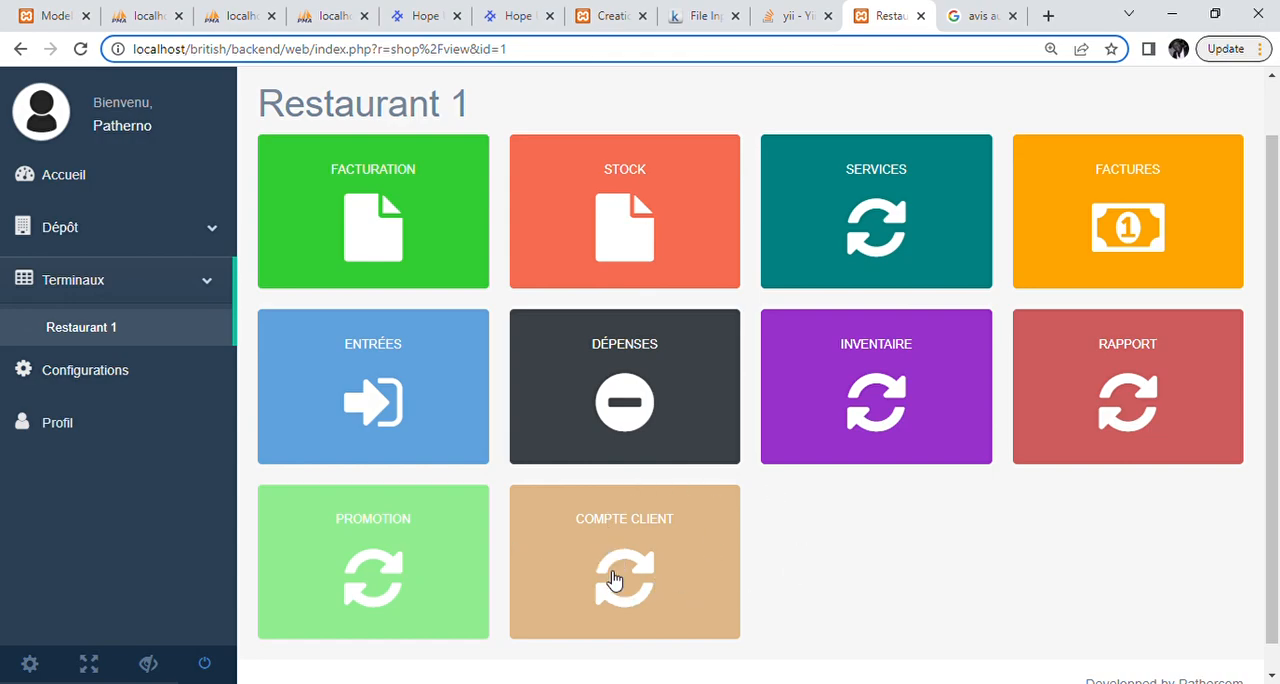
pyautogui.click(388, 243)
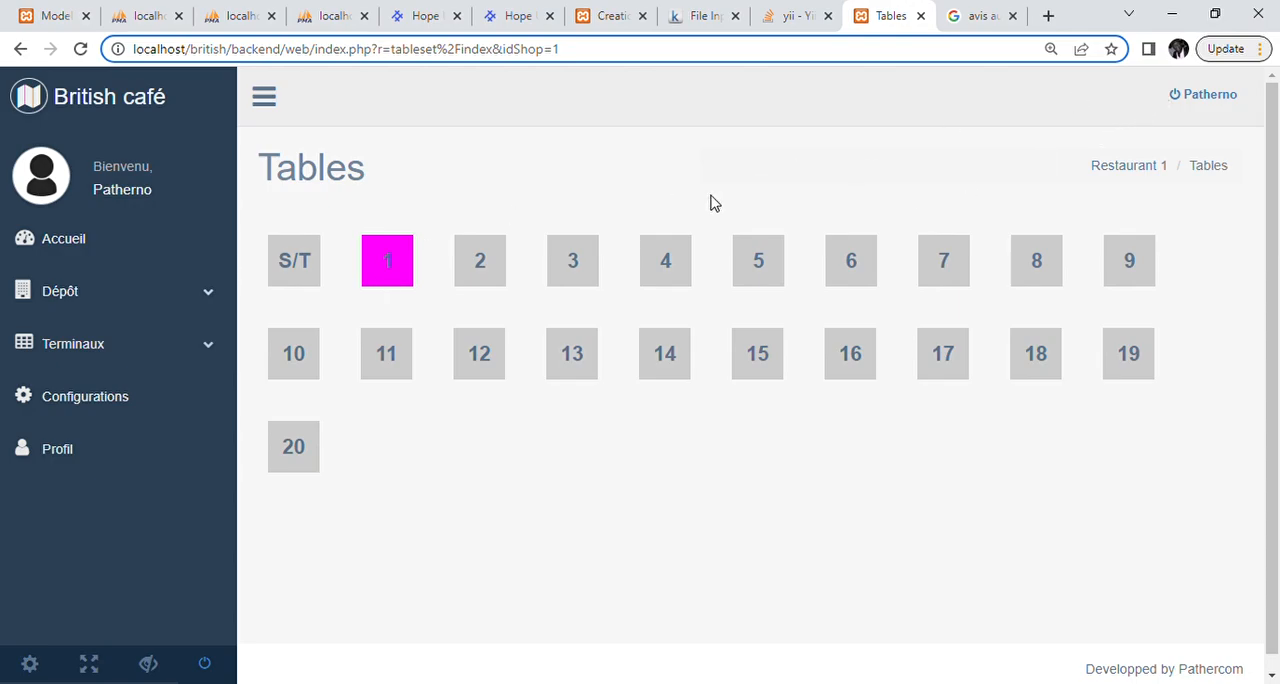
# Step: Add one Simba Royale from the Boissons category to table 1's order and put the order on pause
pyautogui.click(395, 268)
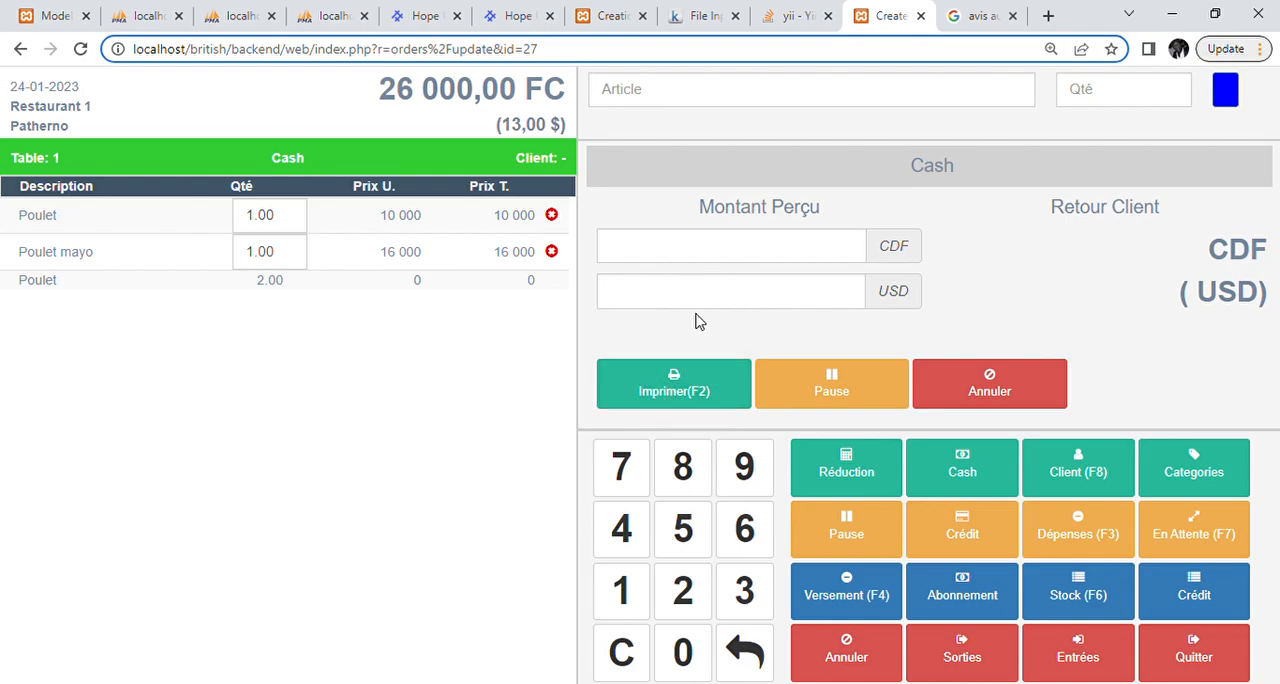
pyautogui.click(1196, 487)
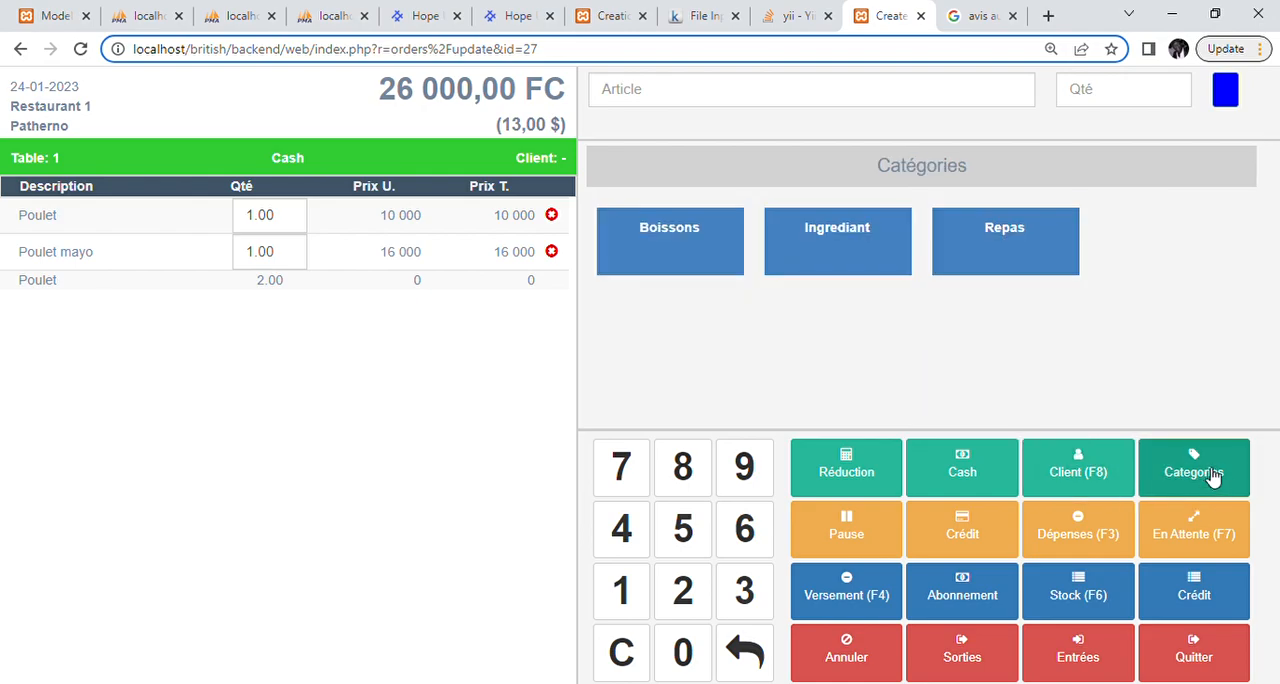
pyautogui.click(681, 252)
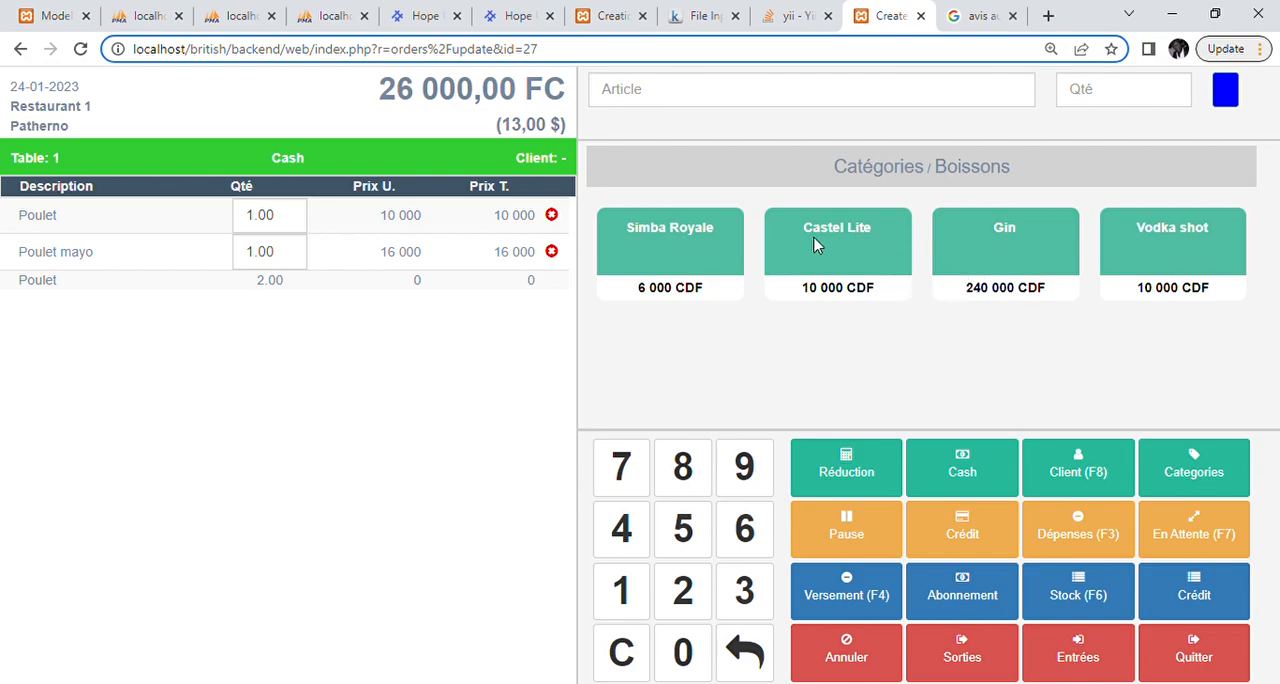
pyautogui.click(666, 274)
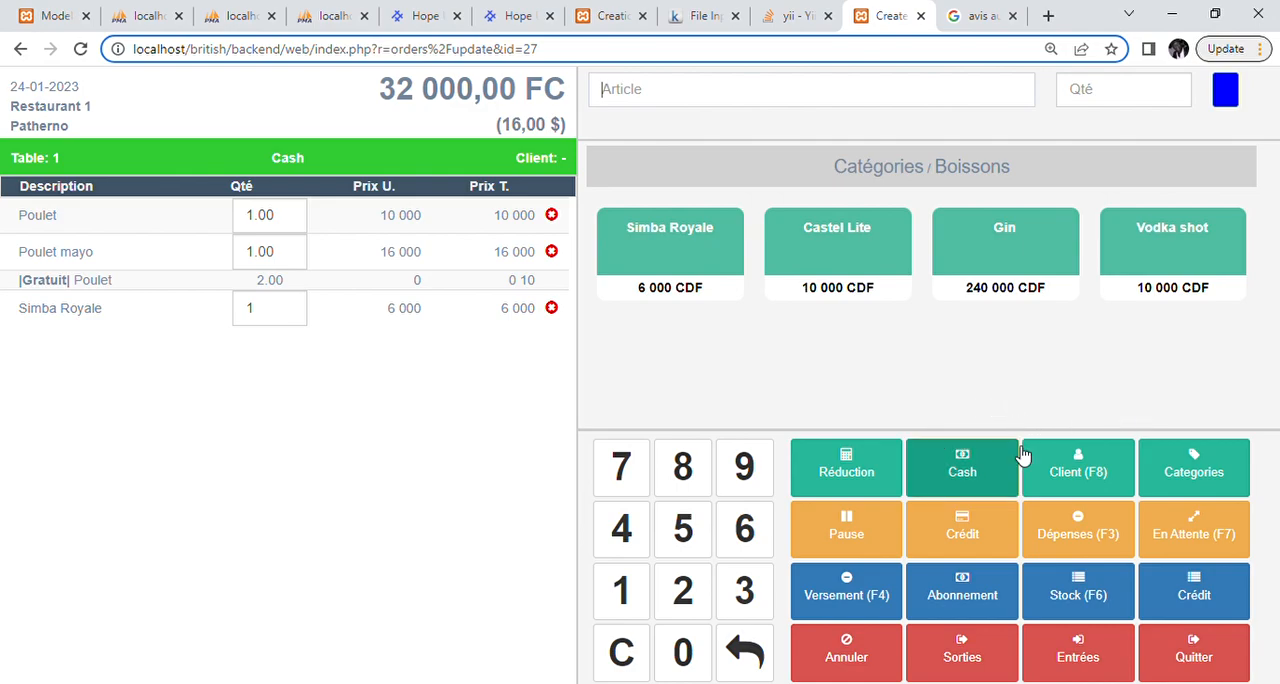
pyautogui.click(856, 533)
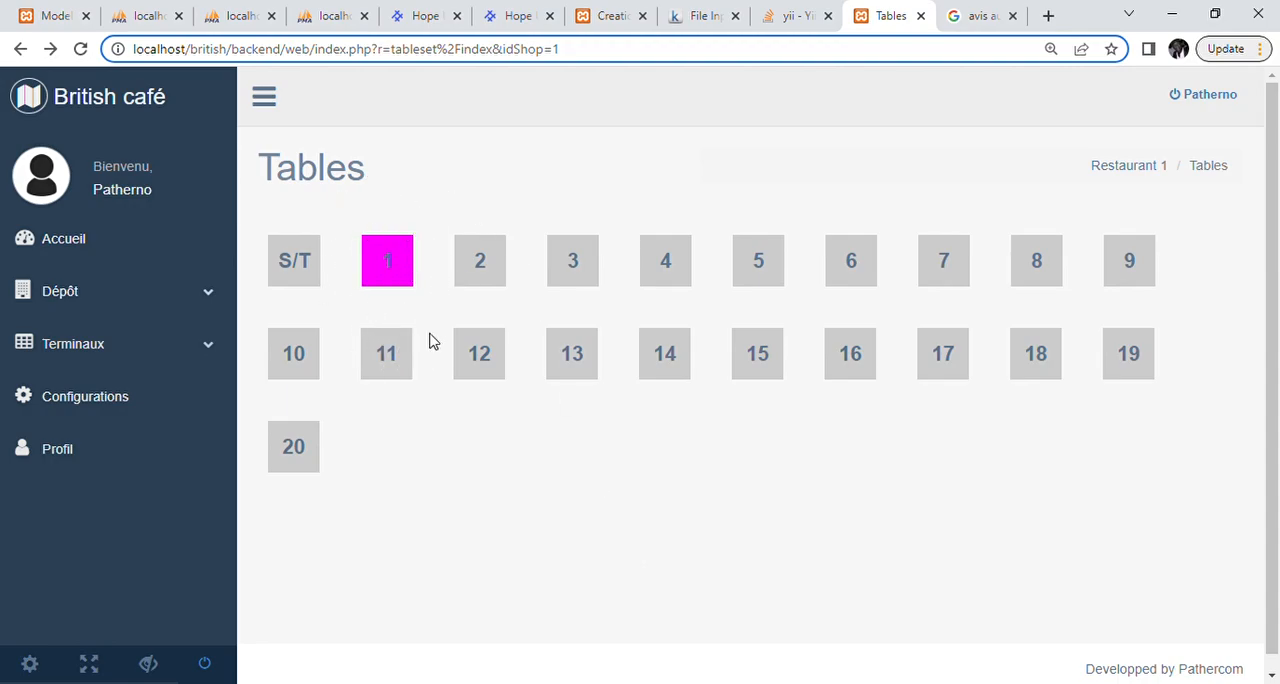
# Step: Reopen table 1's paused order and print its bill
pyautogui.click(387, 278)
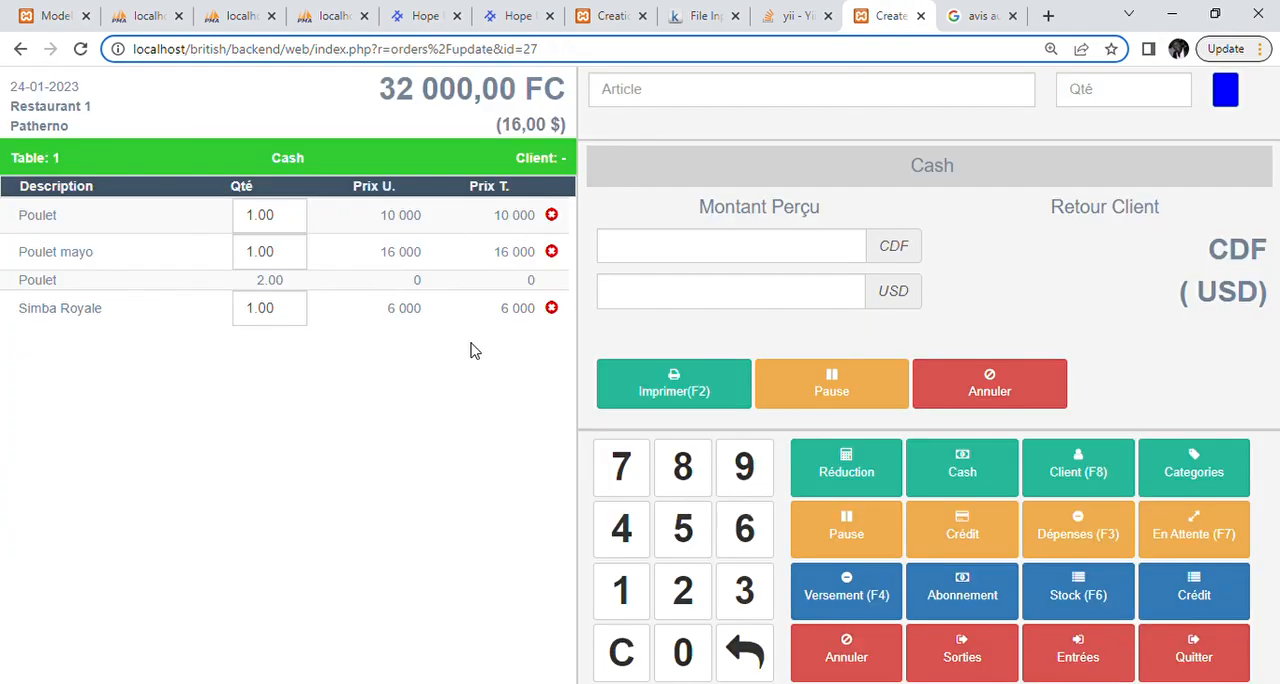
pyautogui.click(673, 391)
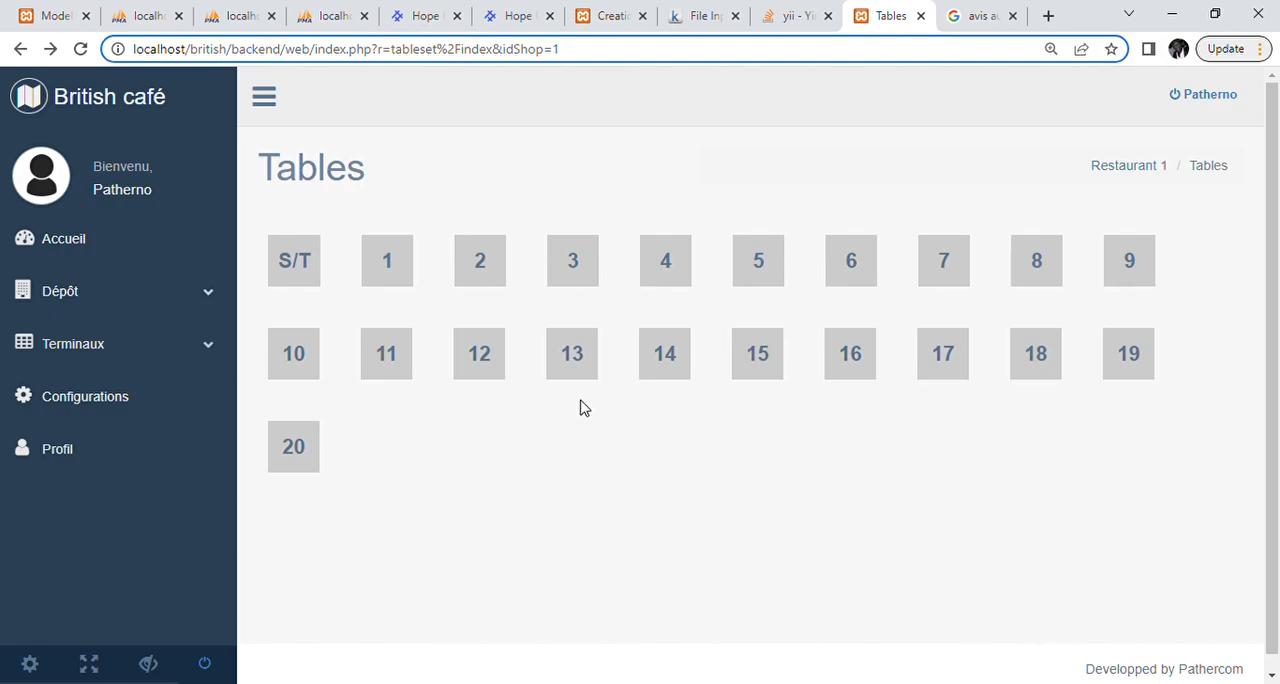
# Step: Start an order for table 2 with one Castel Lite and one Simba Royale from the Boissons category
pyautogui.click(482, 278)
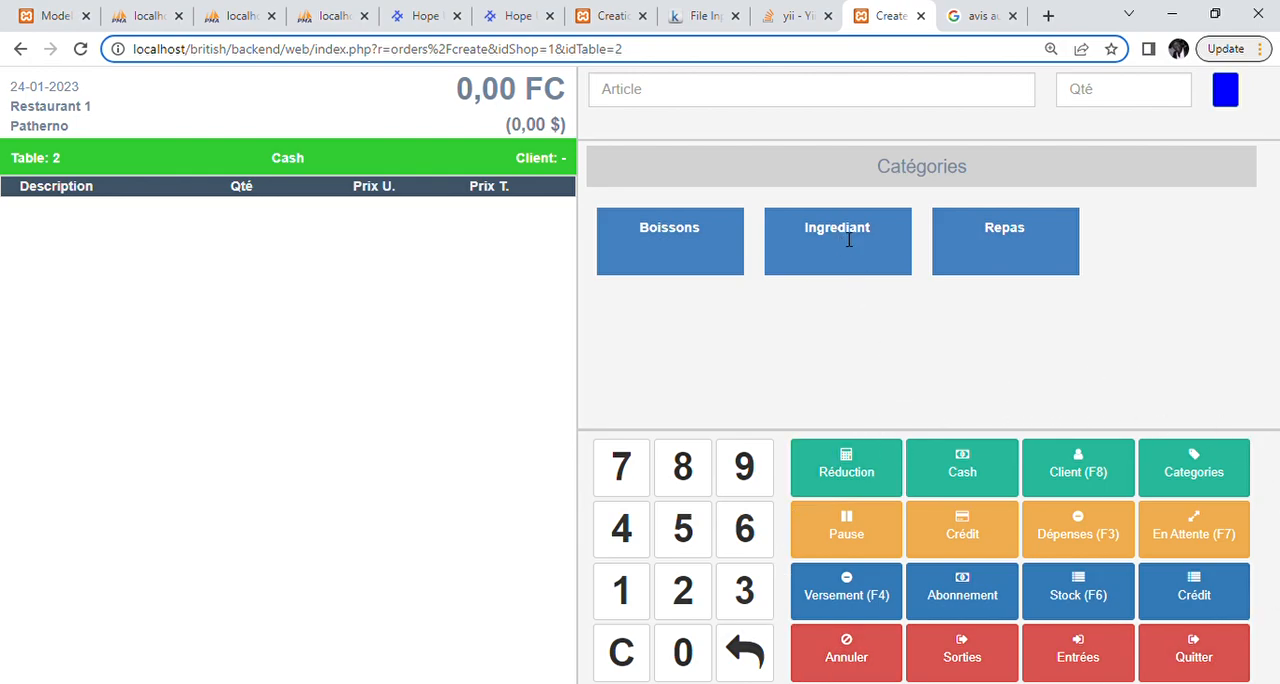
pyautogui.click(680, 232)
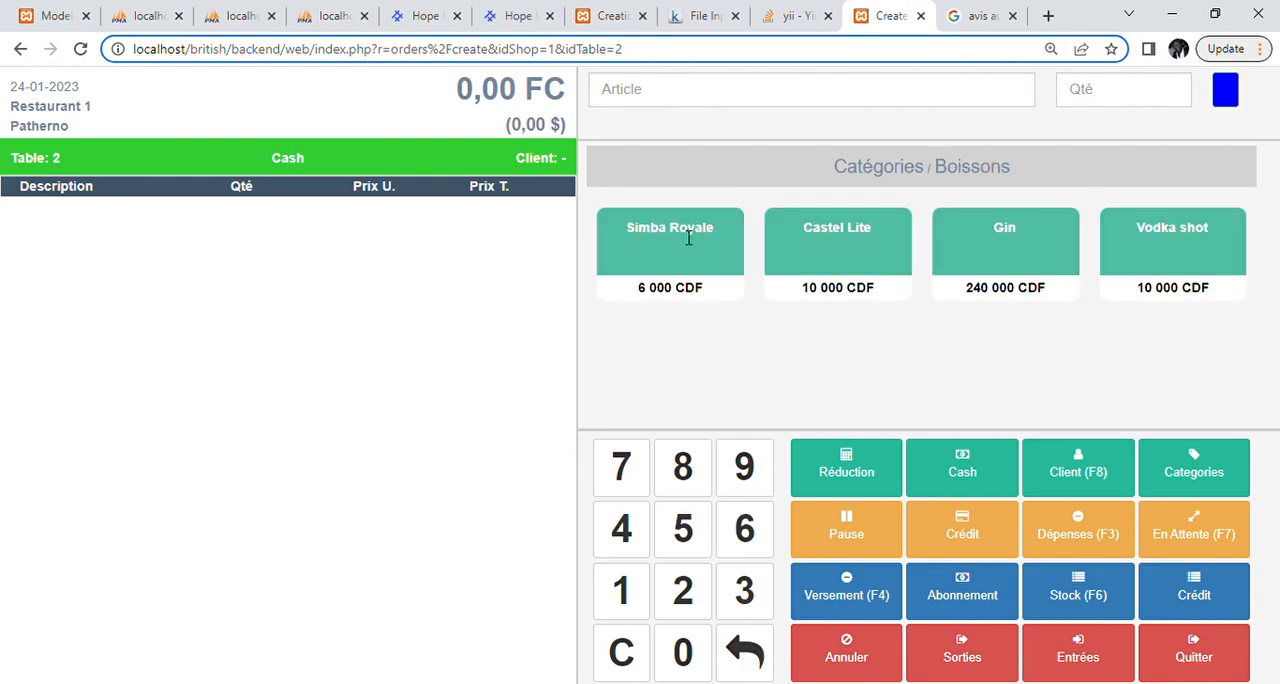
pyautogui.click(859, 249)
pyautogui.click(671, 236)
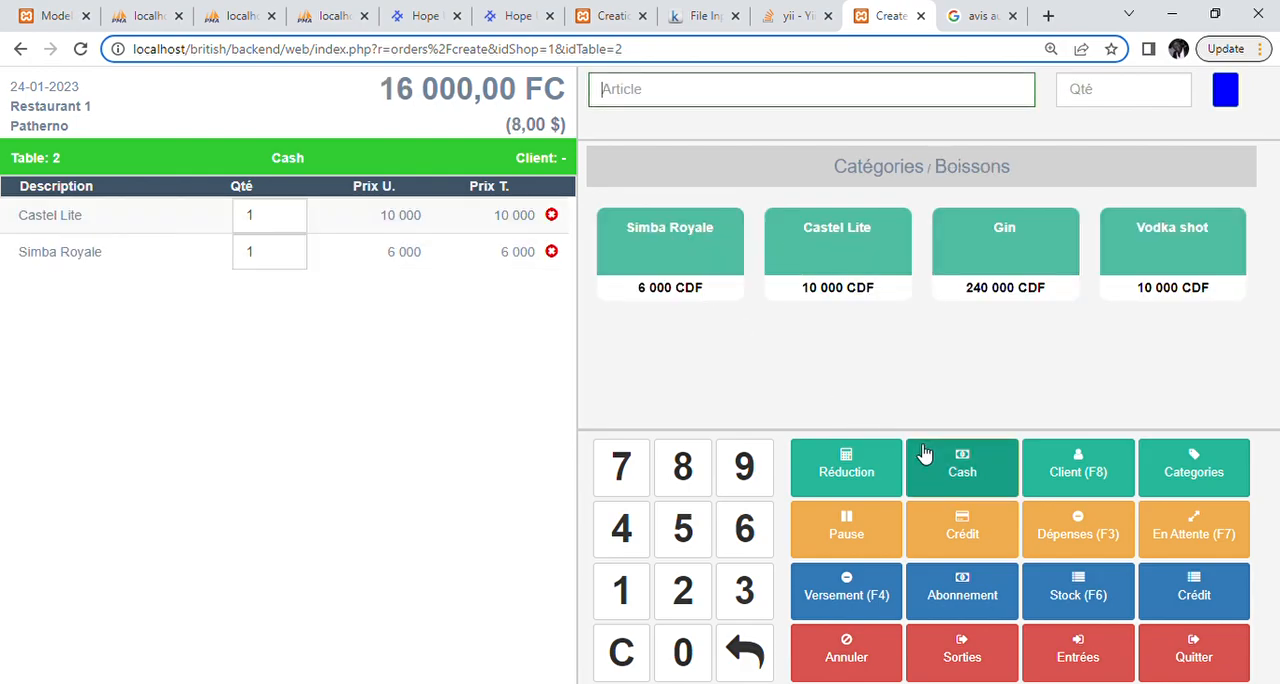
# Step: Try to authorize a reduction on table 2's order with the security password
pyautogui.click(850, 468)
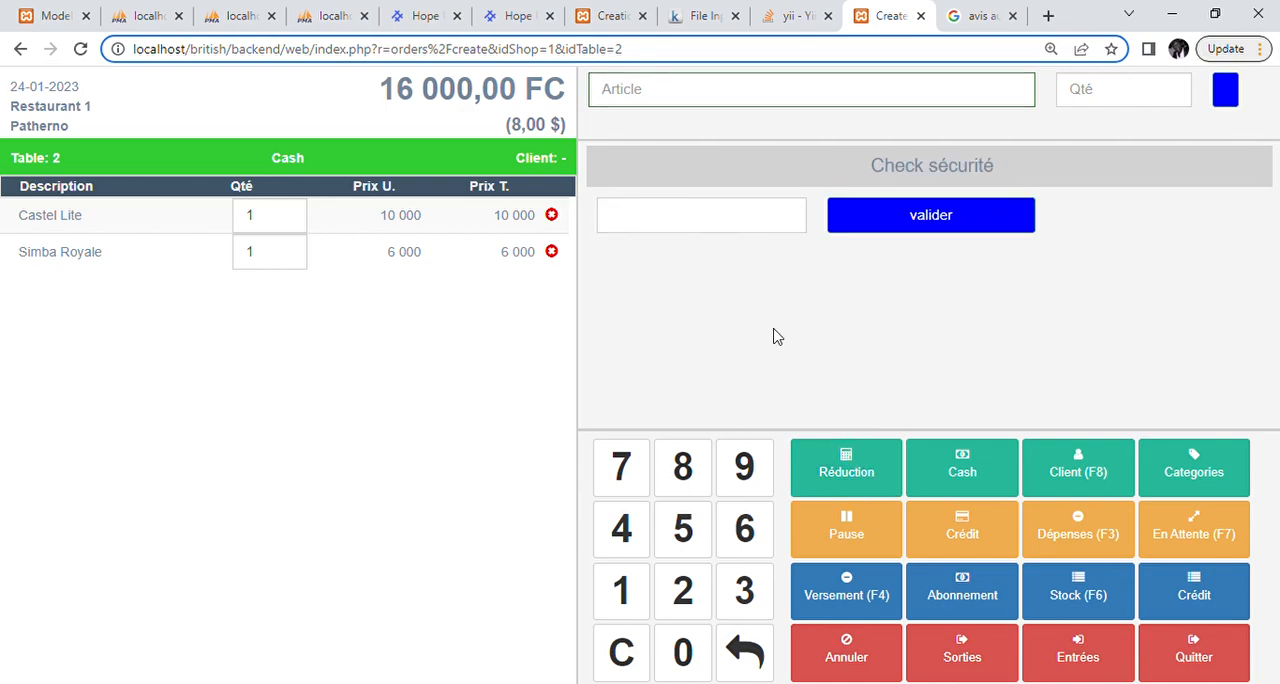
pyautogui.write('********')
pyautogui.press('Return')
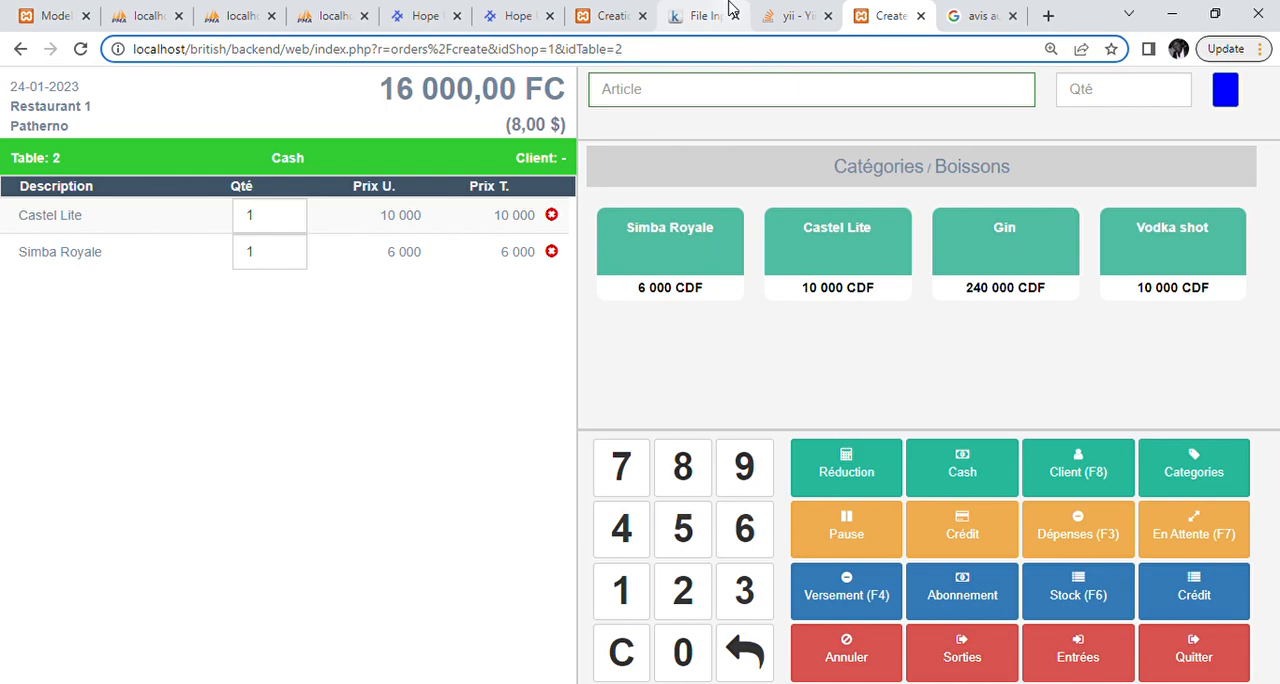
# Step: Open the reduction settings for table 2's order by entering the security password in the security check
pyautogui.click(858, 480)
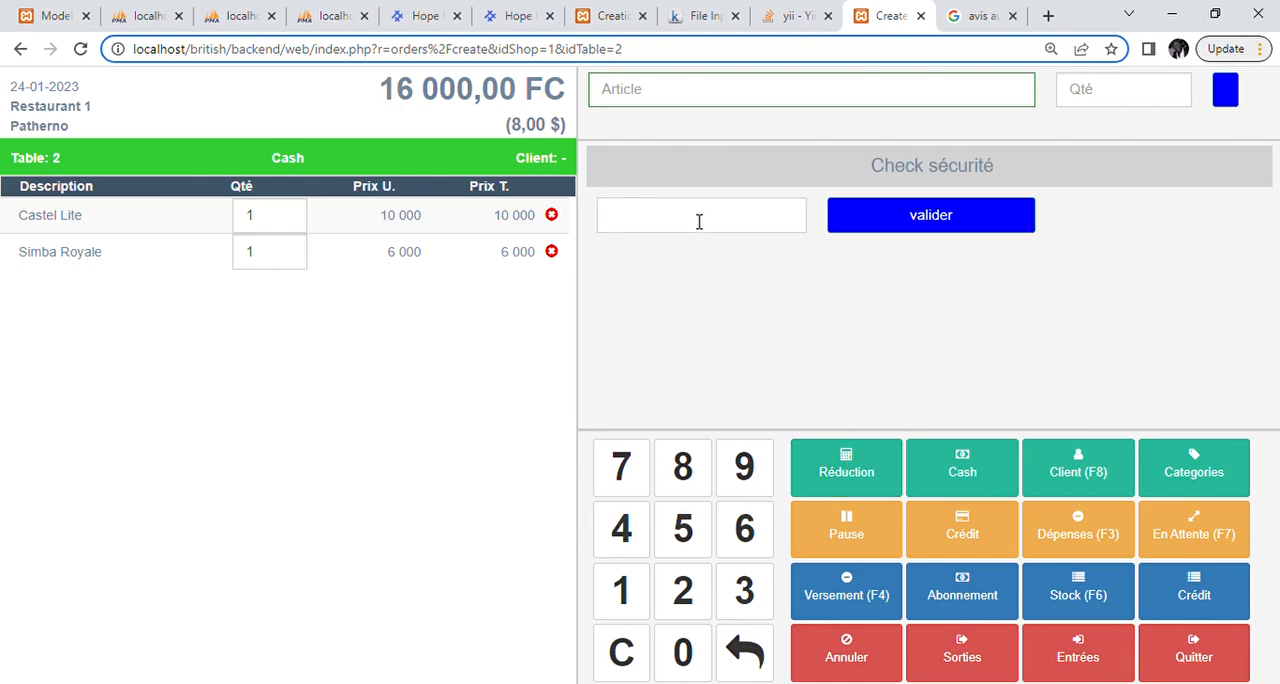
pyautogui.write('••••••••')
pyautogui.press('Return')
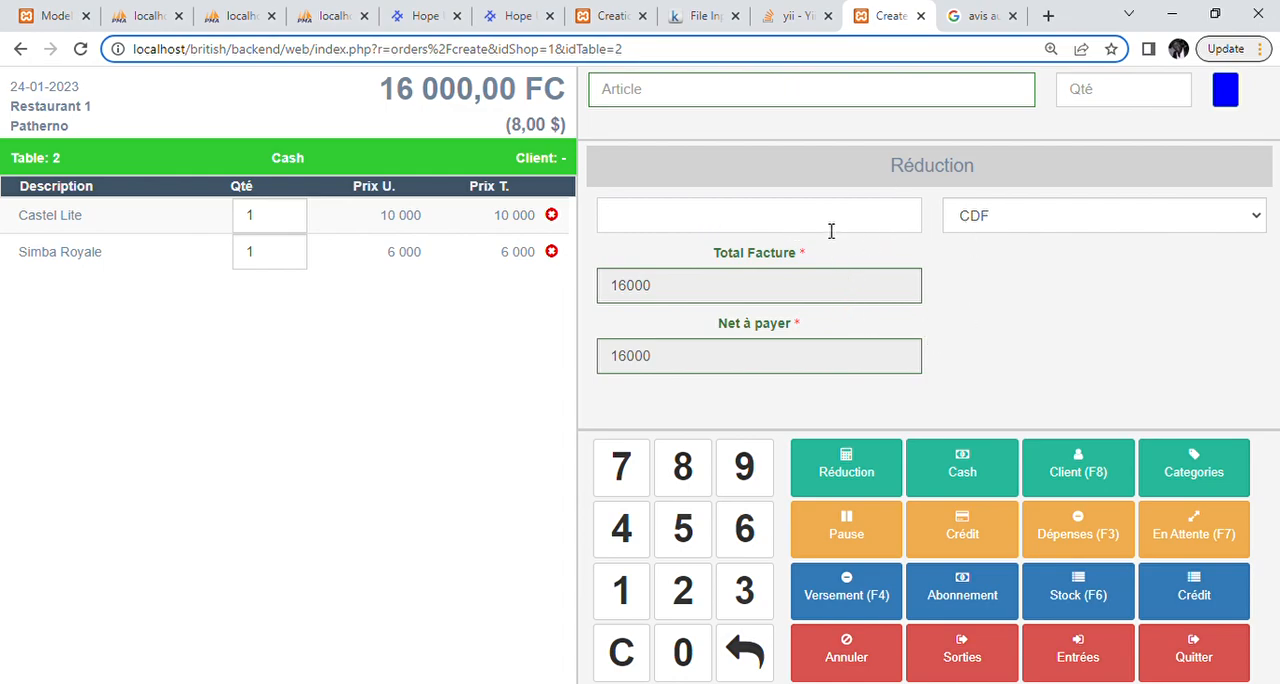
# Step: Try a reduction of 6000 CDF on table 2's order, followed by a reduction of 6 %
pyautogui.write('6000')
pyautogui.press('BackSpace')
pyautogui.press('BackSpace')
pyautogui.press('BackSpace')
pyautogui.press('BackSpace')
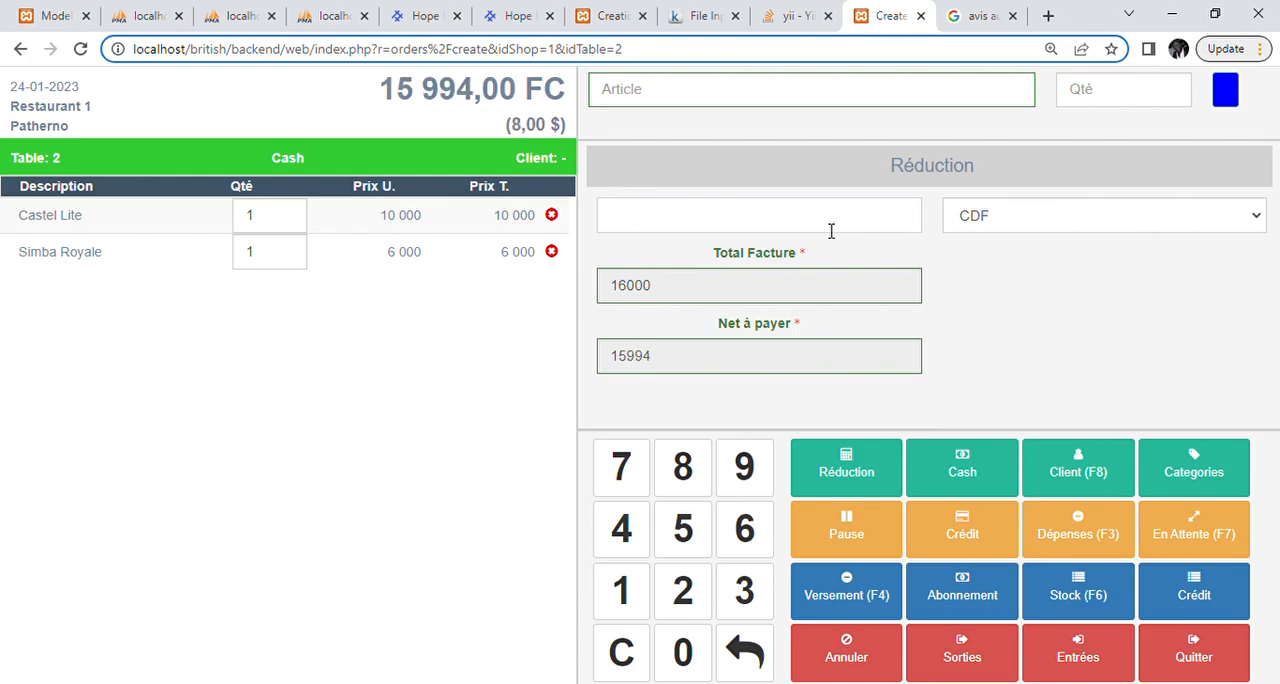
pyautogui.write('6')
pyautogui.click(1055, 313)
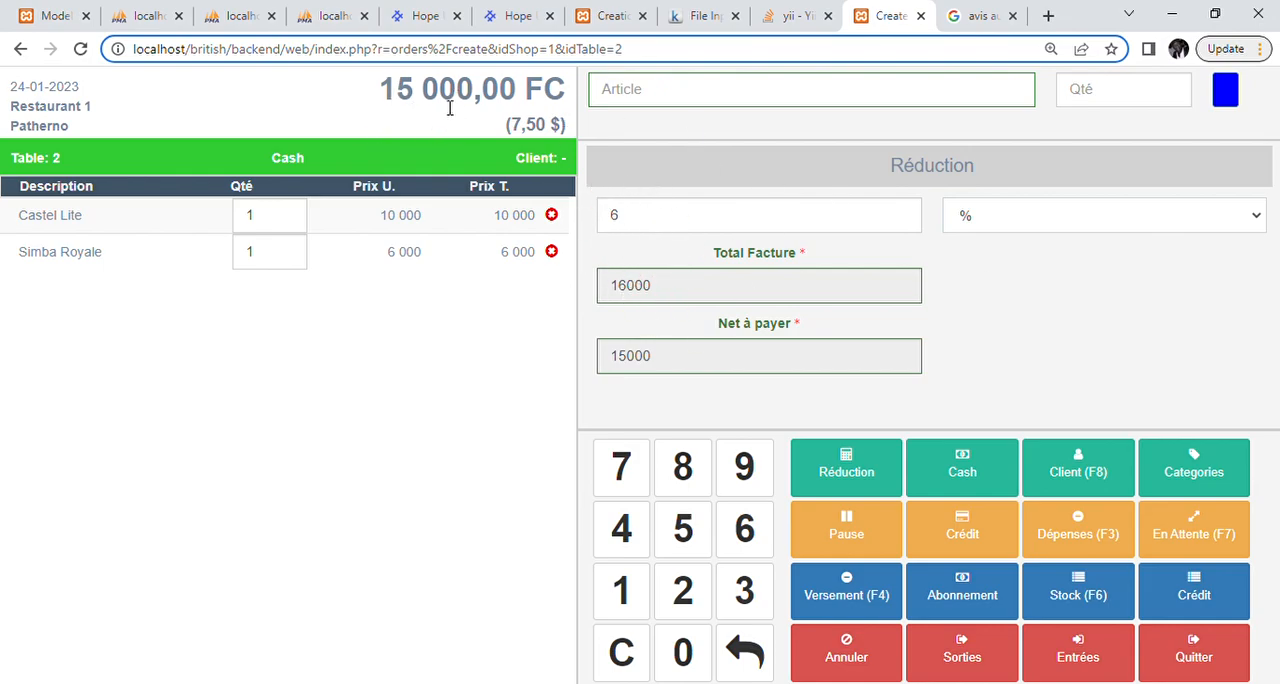
# Step: Set the reduction value of table 2's order to 10000 and its type to Net
pyautogui.doubleClick(640, 222)
pyautogui.write('1')
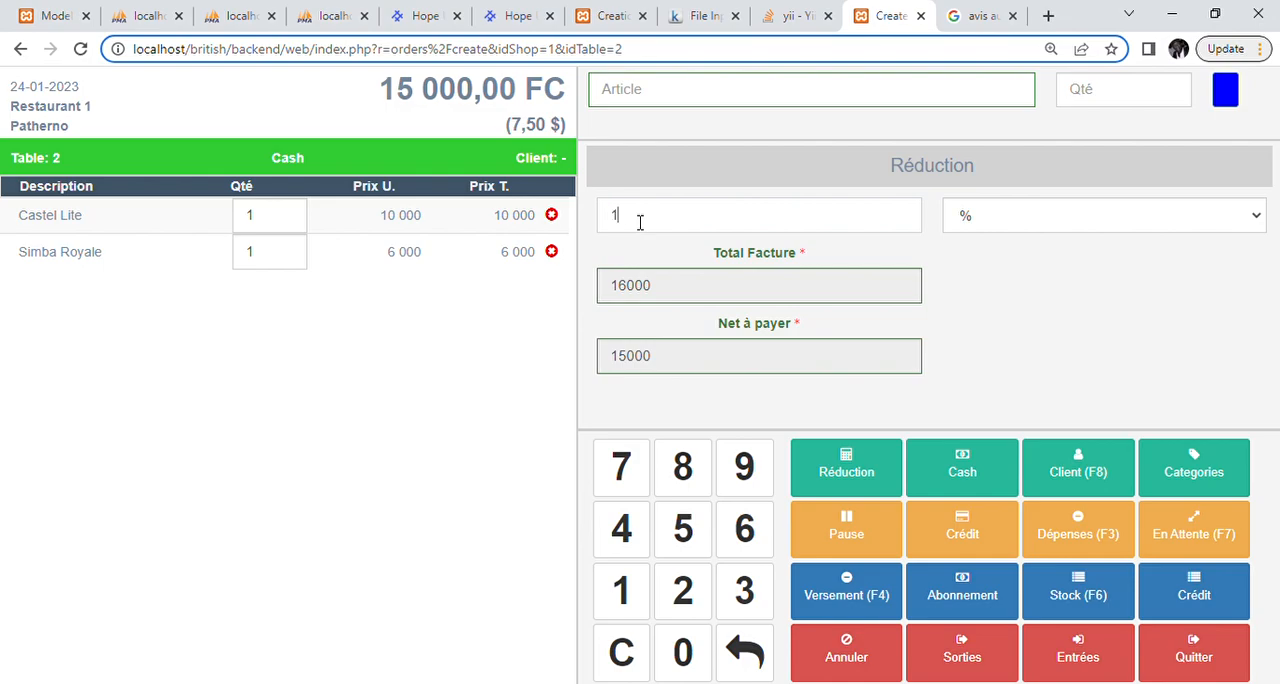
pyautogui.write('0000')
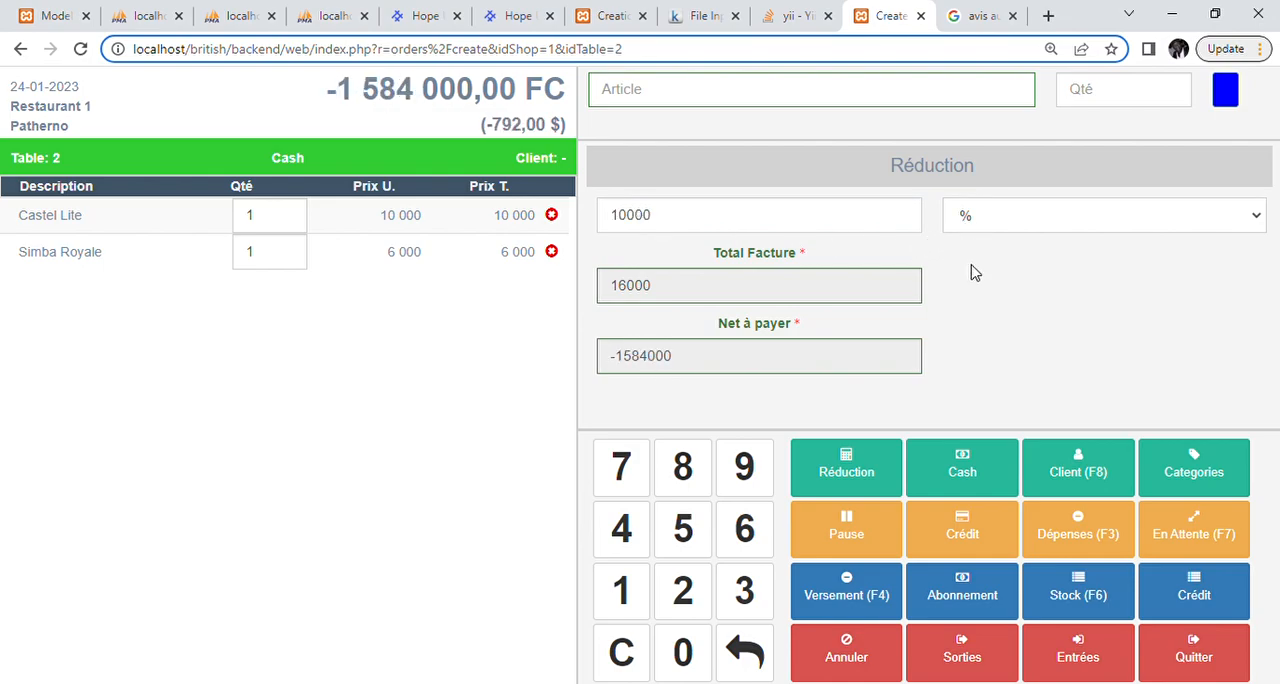
pyautogui.click(978, 304)
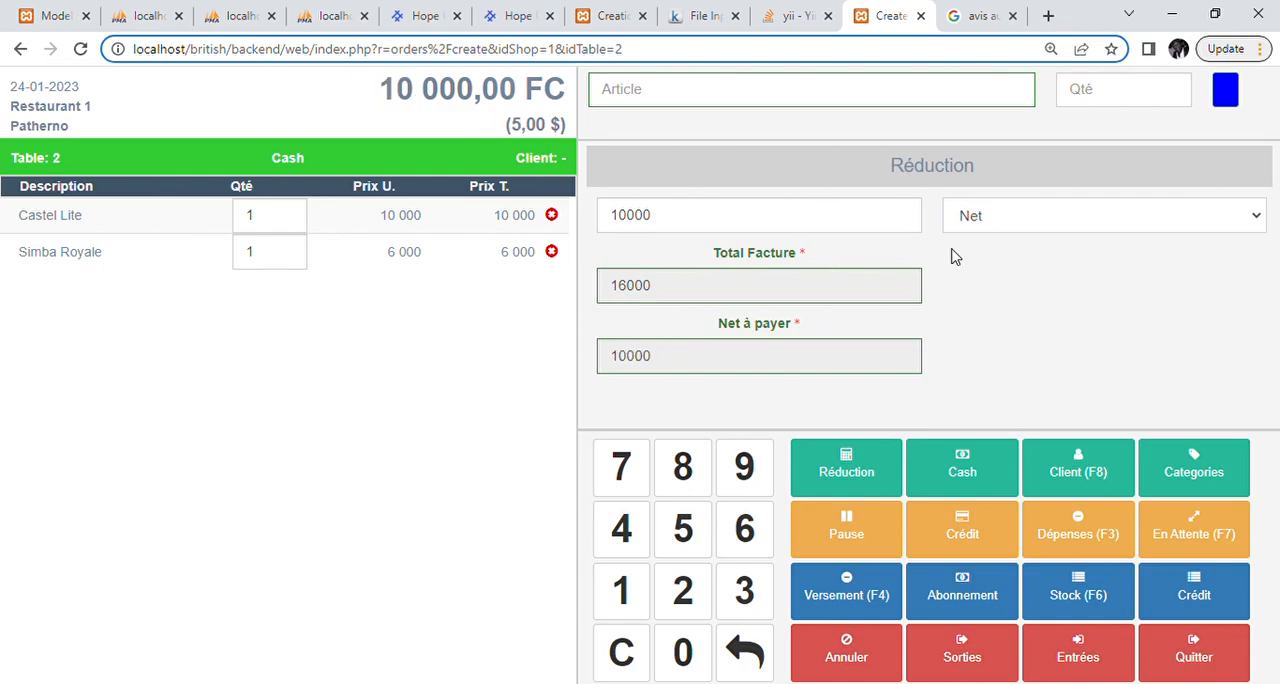
# Step: Set the reduction value of table 2's order to 2 and its type to USD
pyautogui.doubleClick(769, 214)
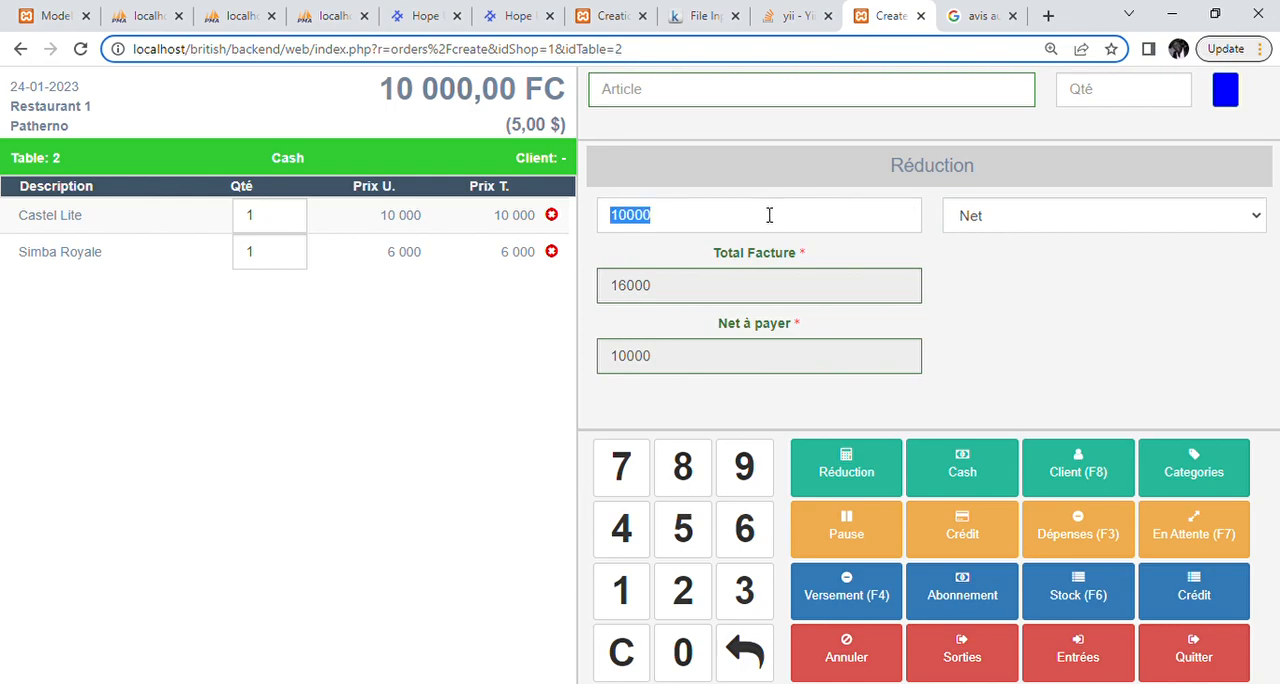
pyautogui.write('2')
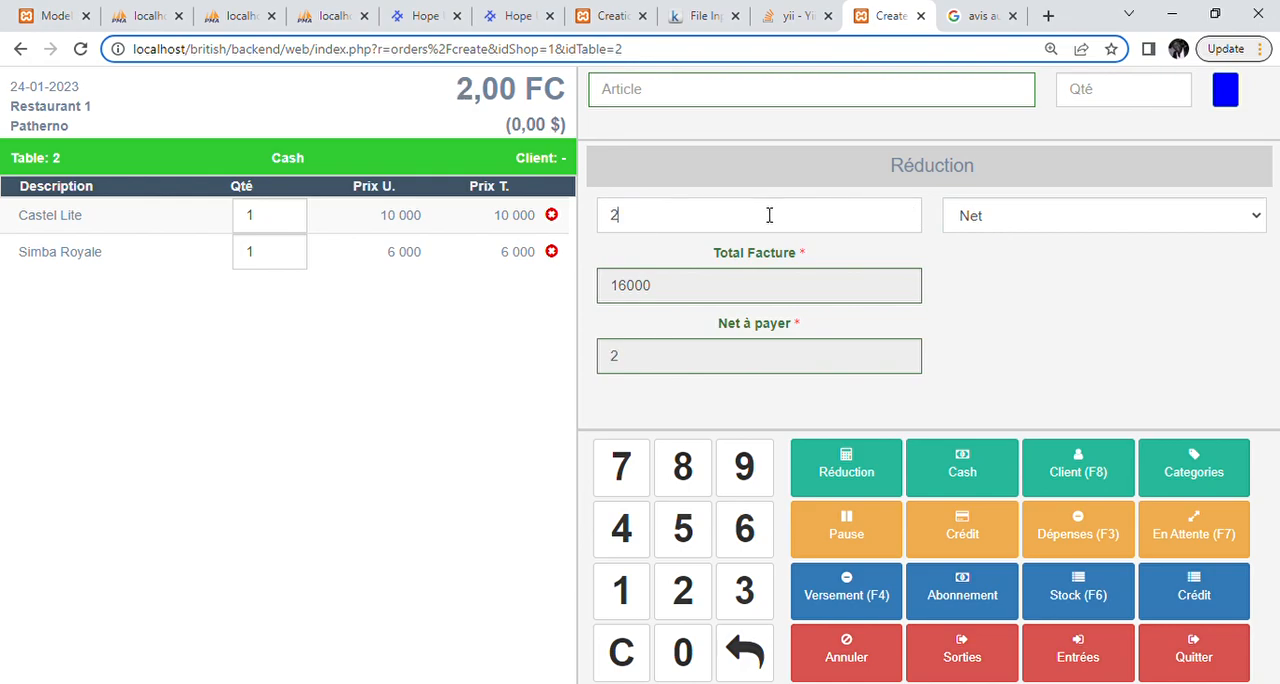
pyautogui.click(990, 218)
pyautogui.click(990, 262)
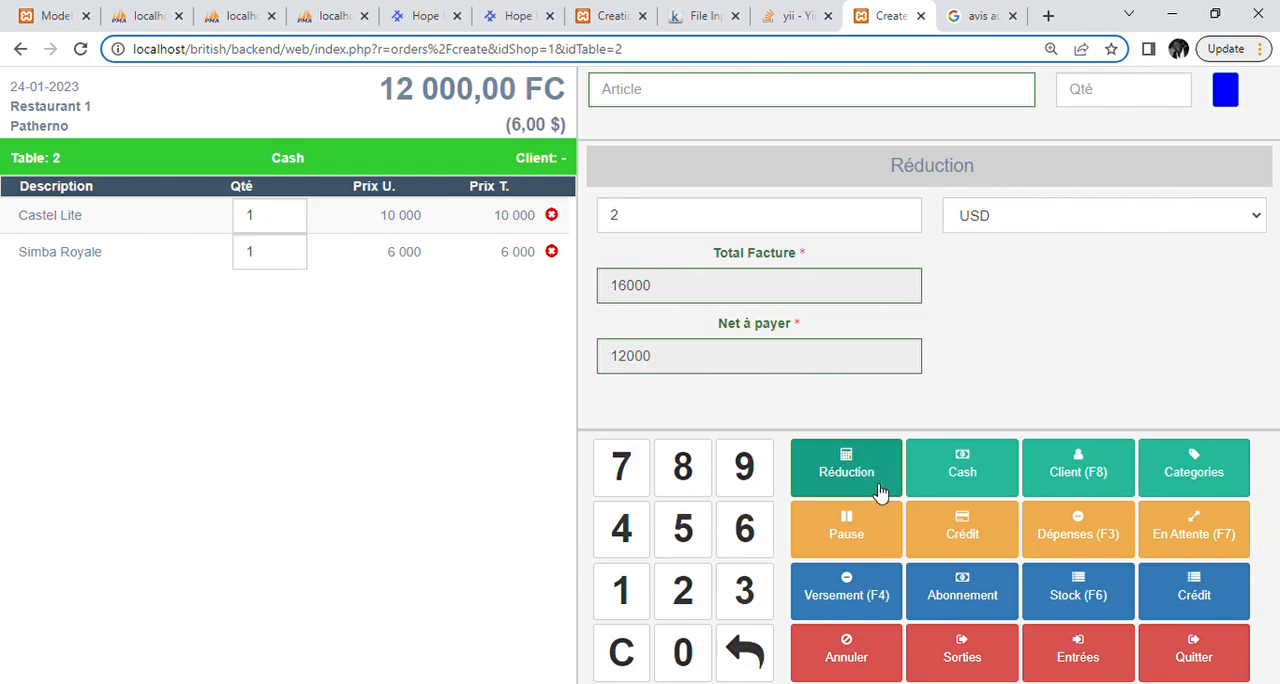
# Step: Switch table 2's order to credit payment and set the amount paid (Montant Payé) to 2000
pyautogui.click(960, 485)
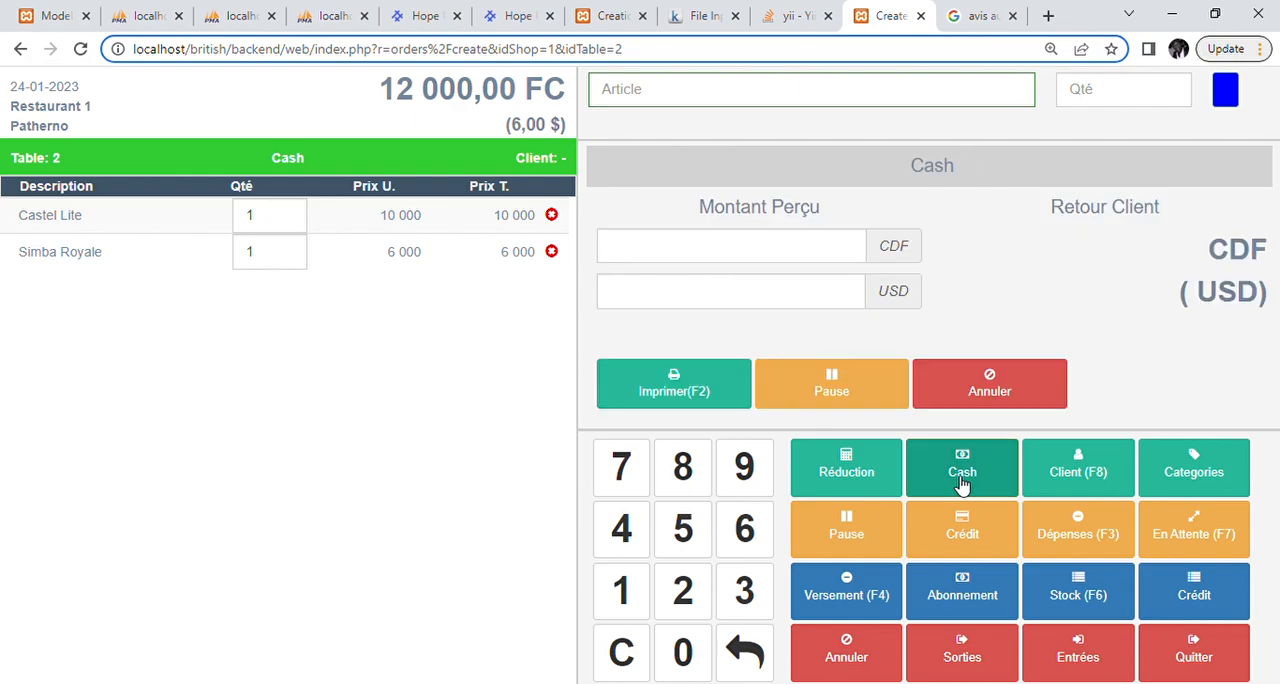
pyautogui.click(966, 533)
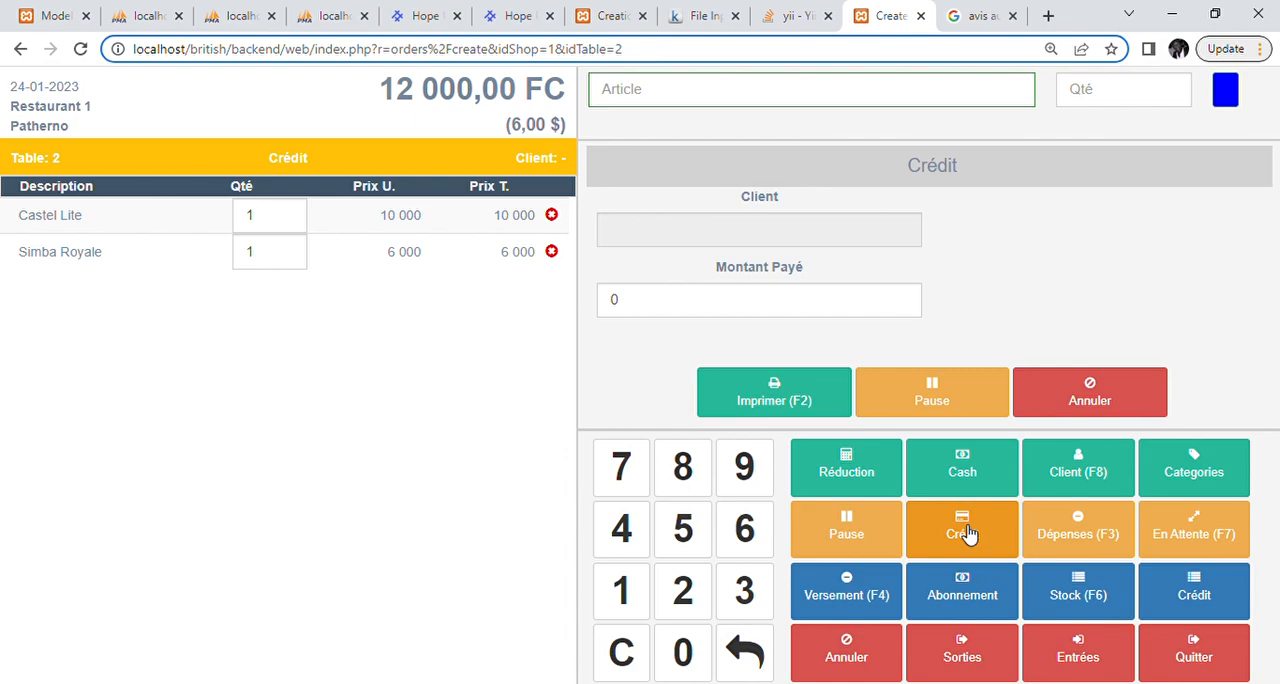
pyautogui.doubleClick(666, 293)
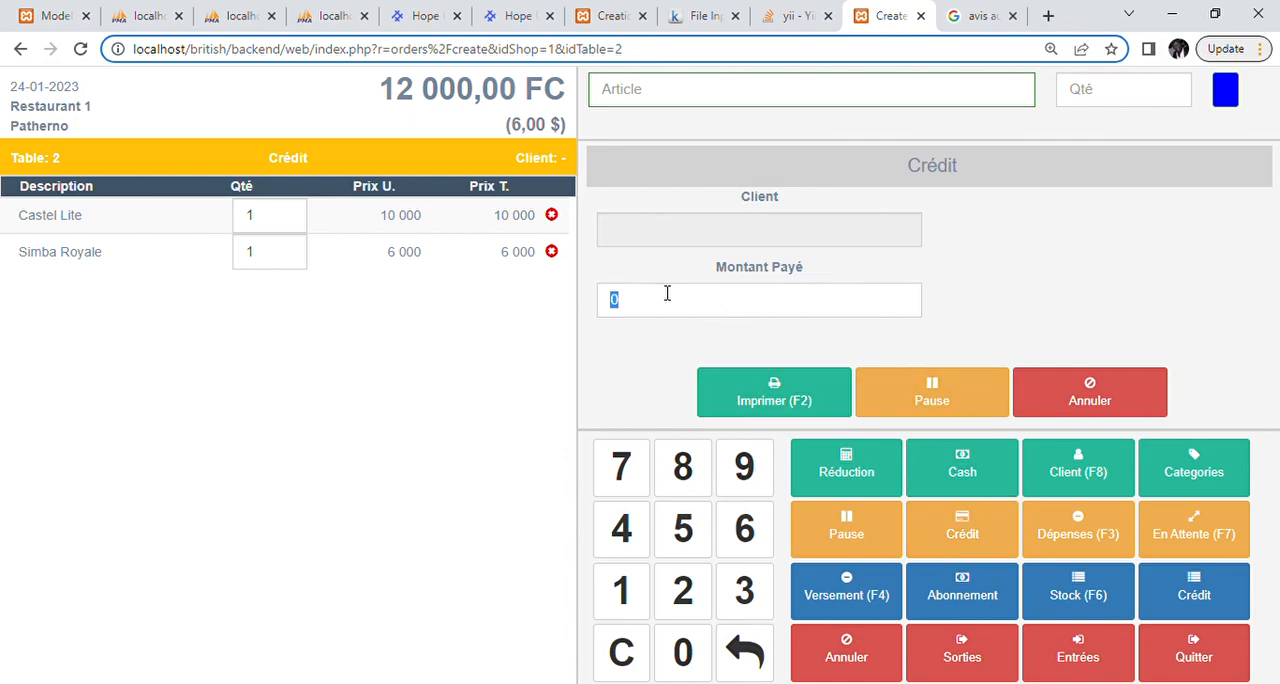
pyautogui.write('1')
pyautogui.press('BackSpace')
pyautogui.write('2000')
# Step: Save a client with phone number, title M. and name for table 2's credit order, and print the bill
pyautogui.click(761, 239)
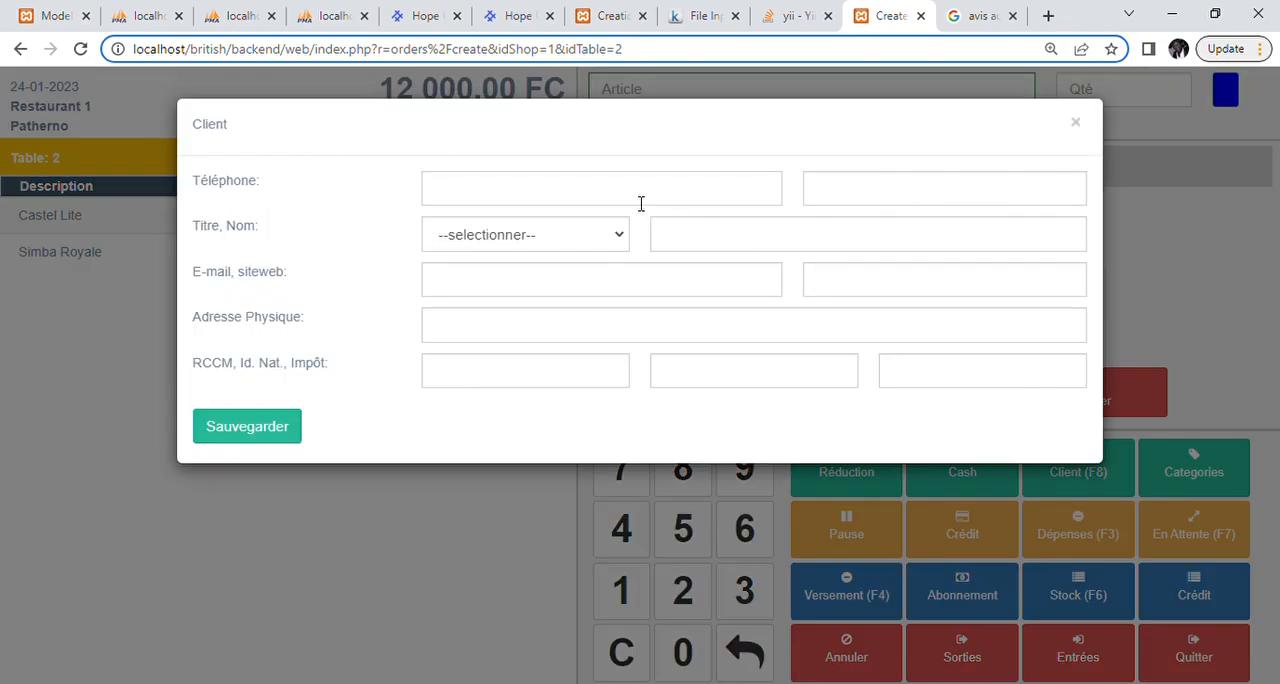
pyautogui.press('Tab')
pyautogui.press('Tab')
pyautogui.press('Tab')
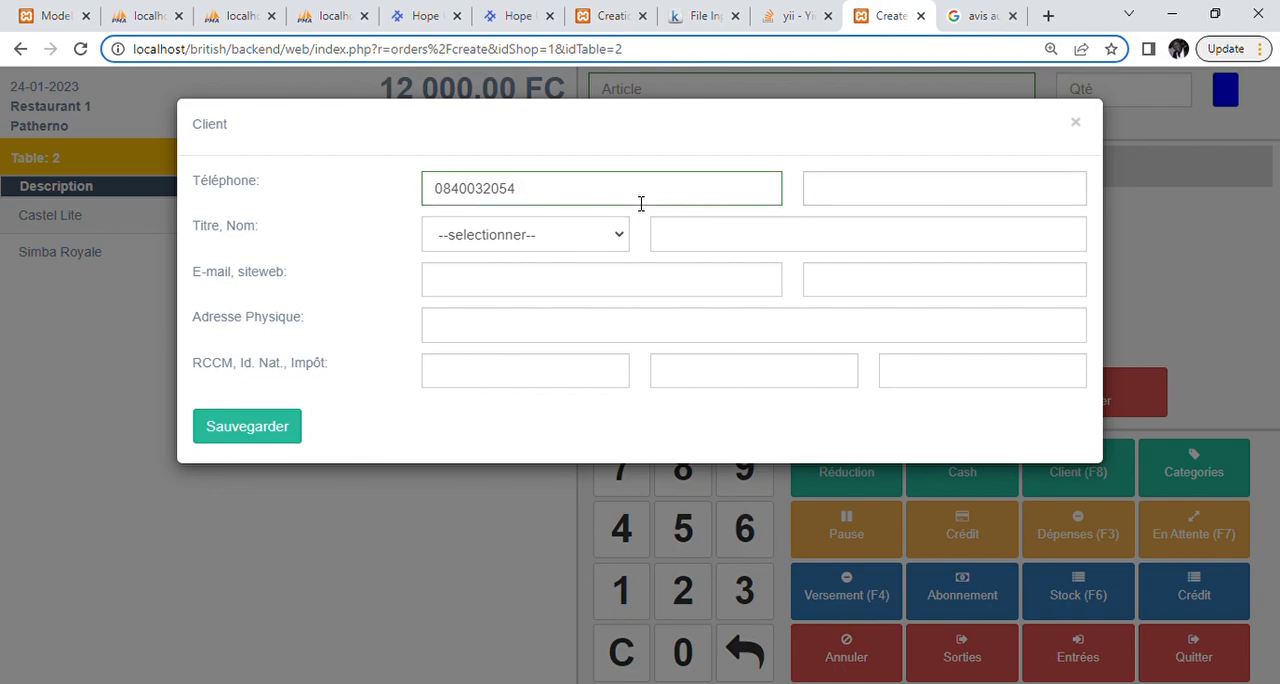
pyautogui.press('Down')
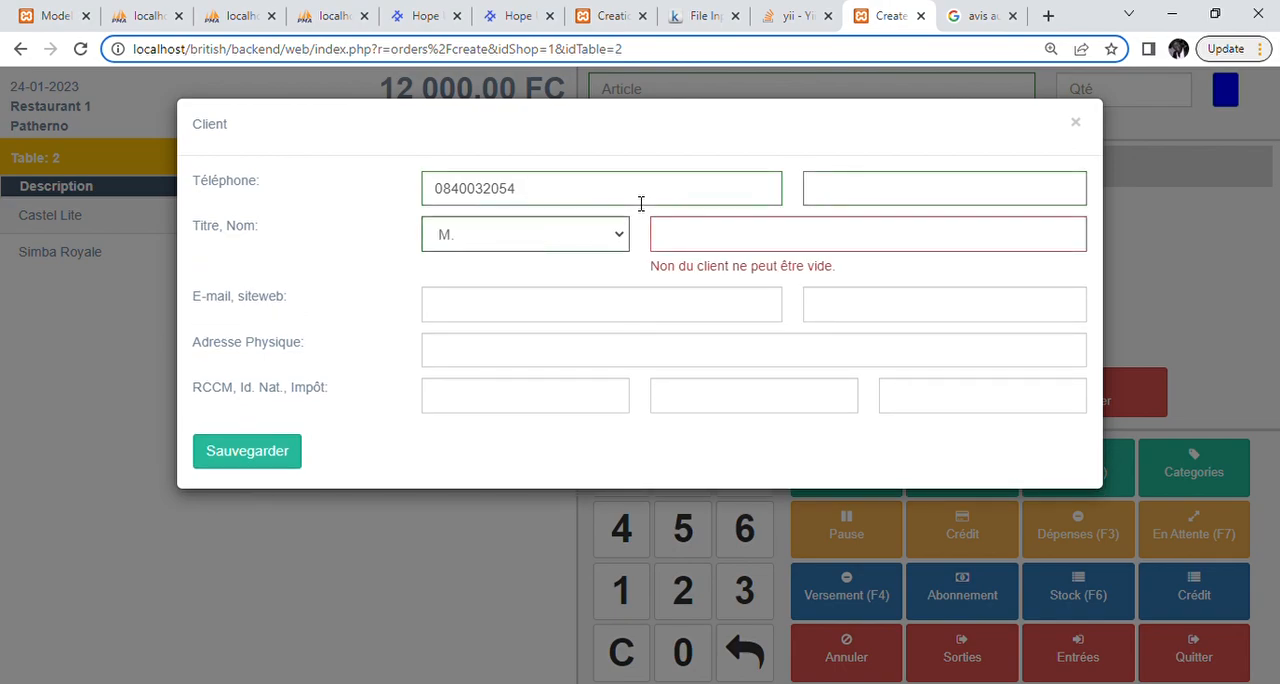
pyautogui.press('Tab')
pyautogui.write('Martin')
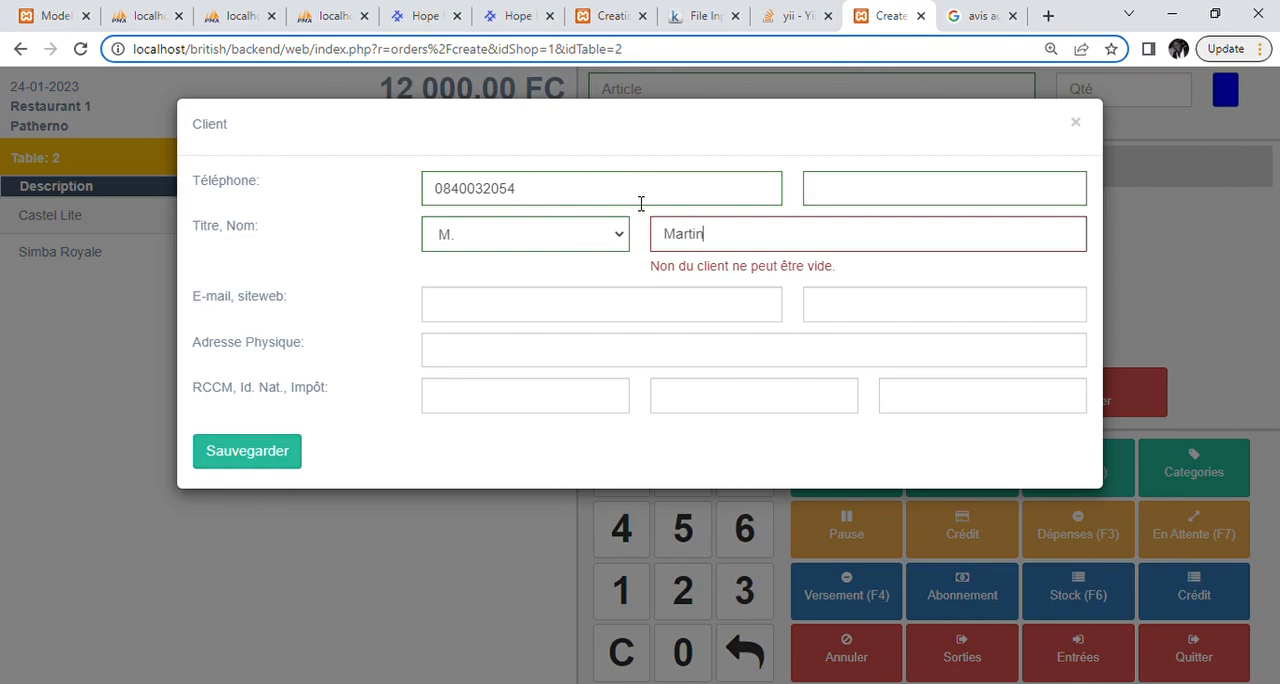
pyautogui.press('Return')
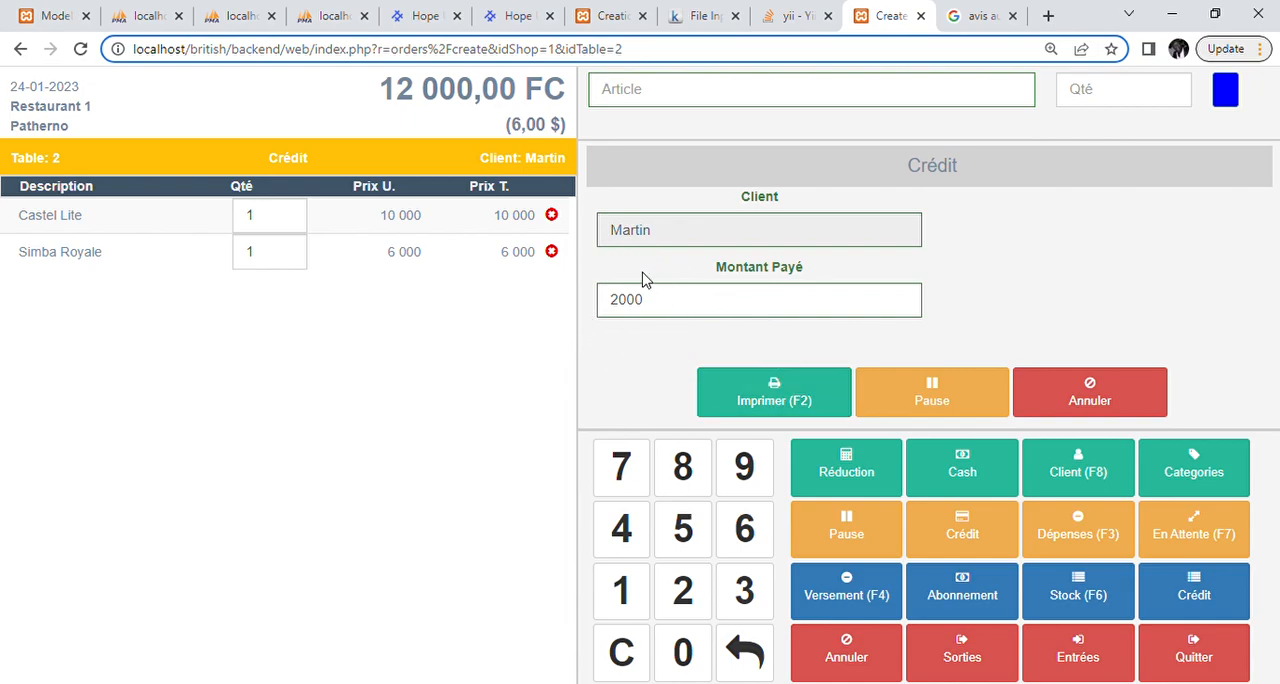
pyautogui.click(765, 400)
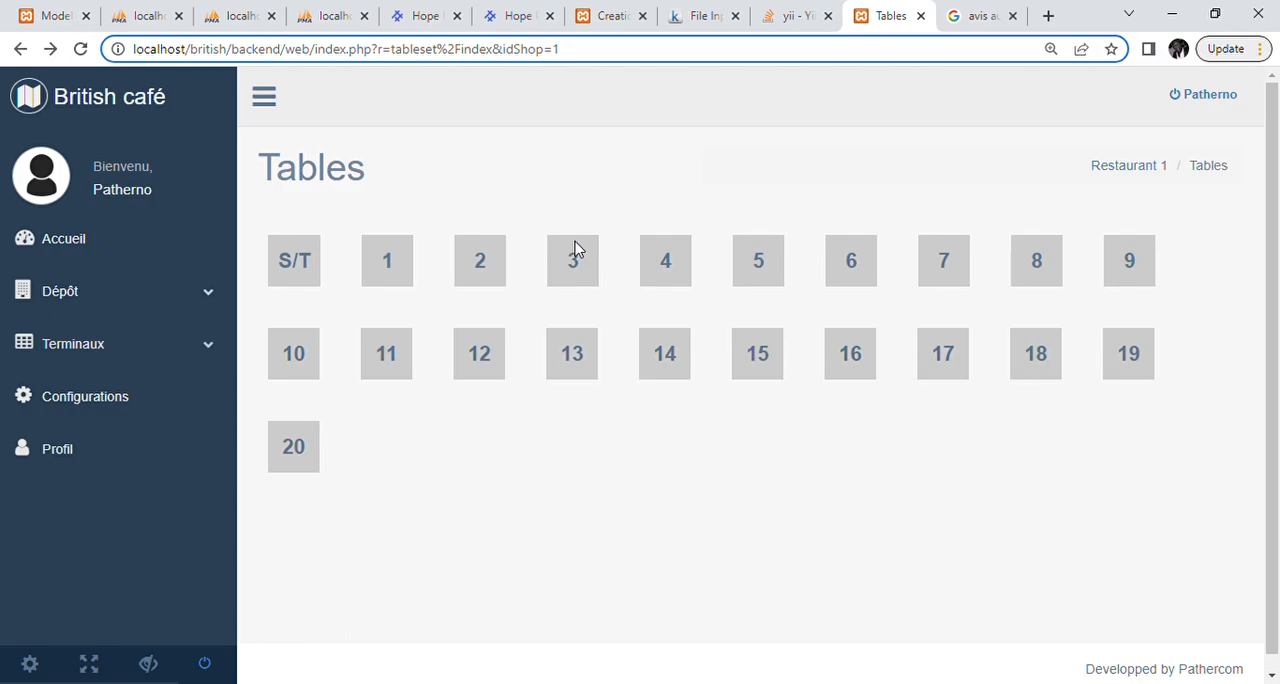
# Step: Open an order without a table (S/T) and record a 4000 CDF payment on the client's credit invoice dated 24-01-2023
pyautogui.click(293, 260)
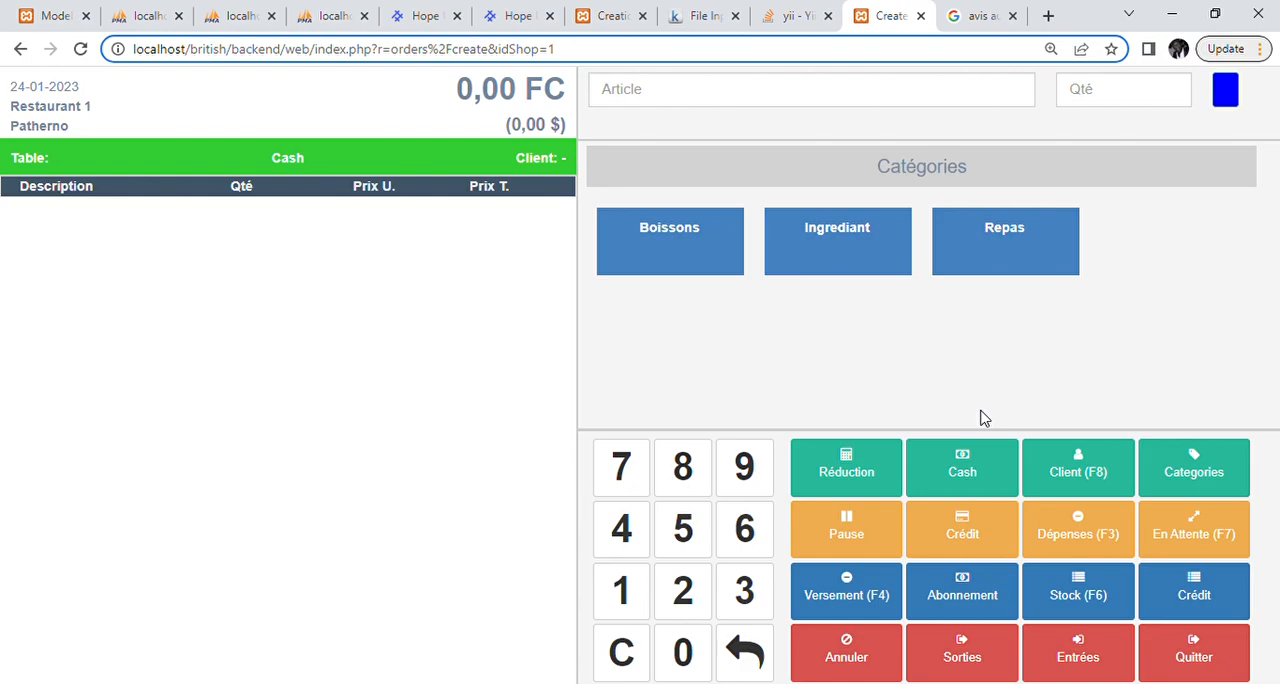
pyautogui.click(1222, 578)
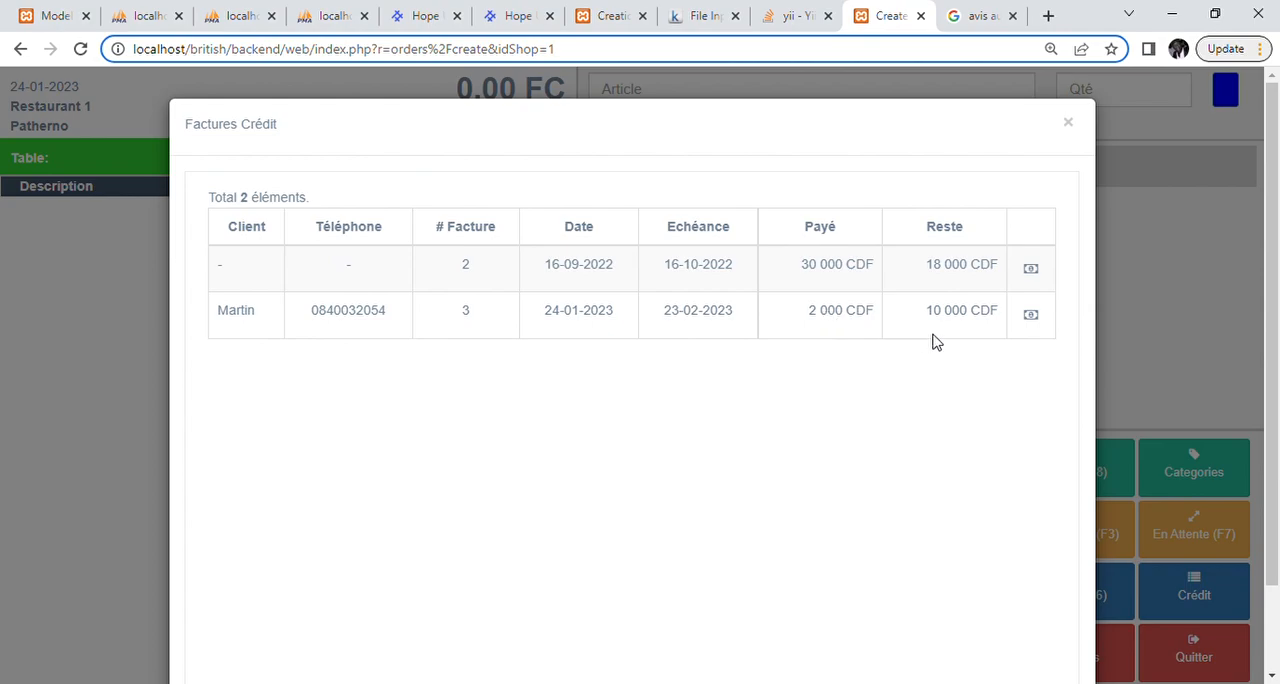
pyautogui.click(1031, 316)
pyautogui.click(614, 289)
pyautogui.write('4000')
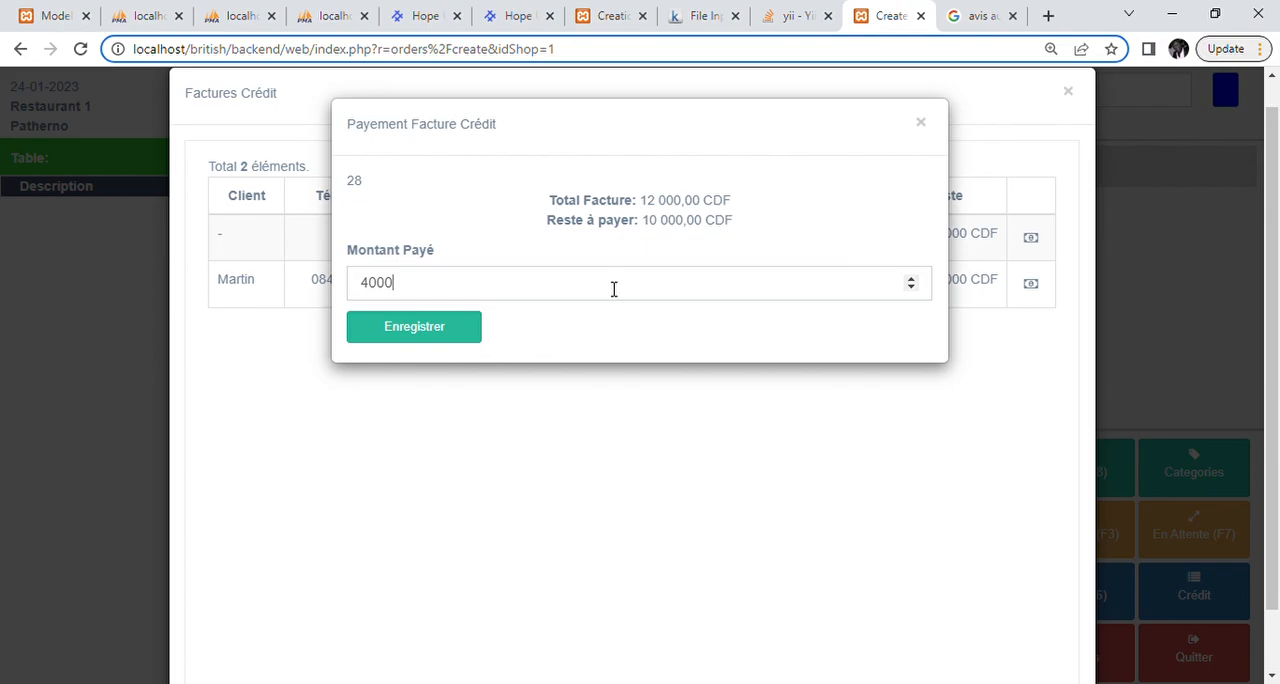
pyautogui.click(442, 338)
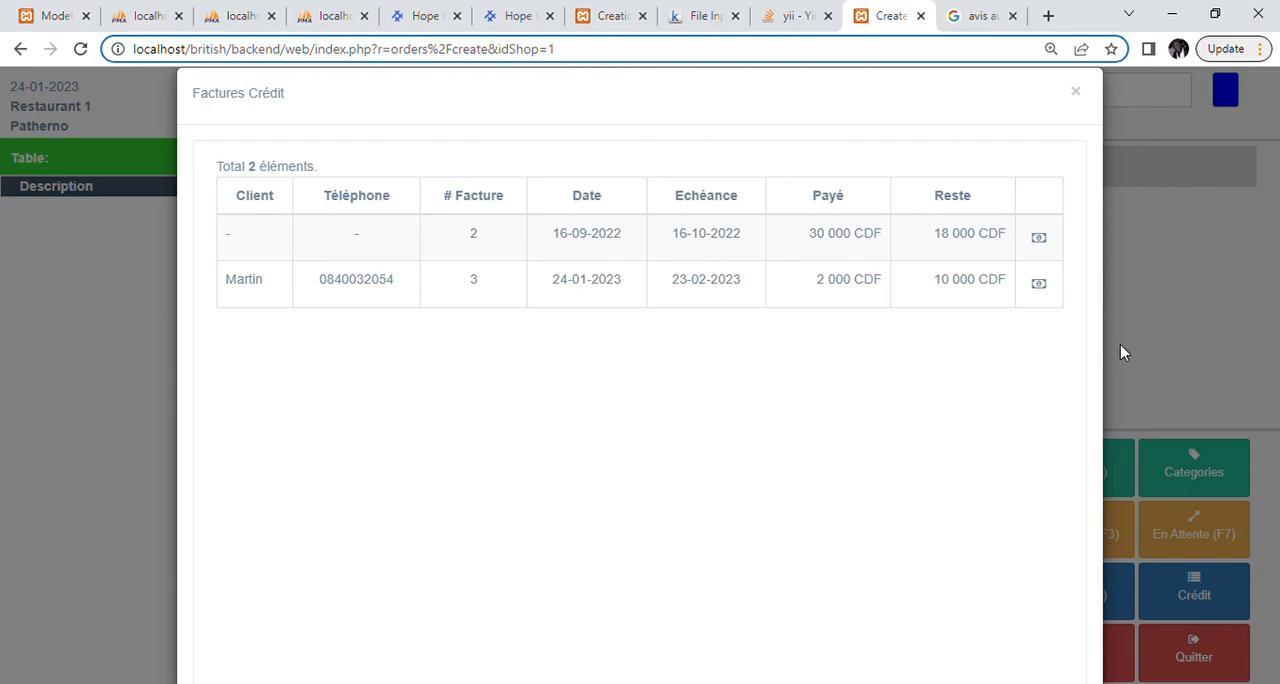
pyautogui.click(1144, 292)
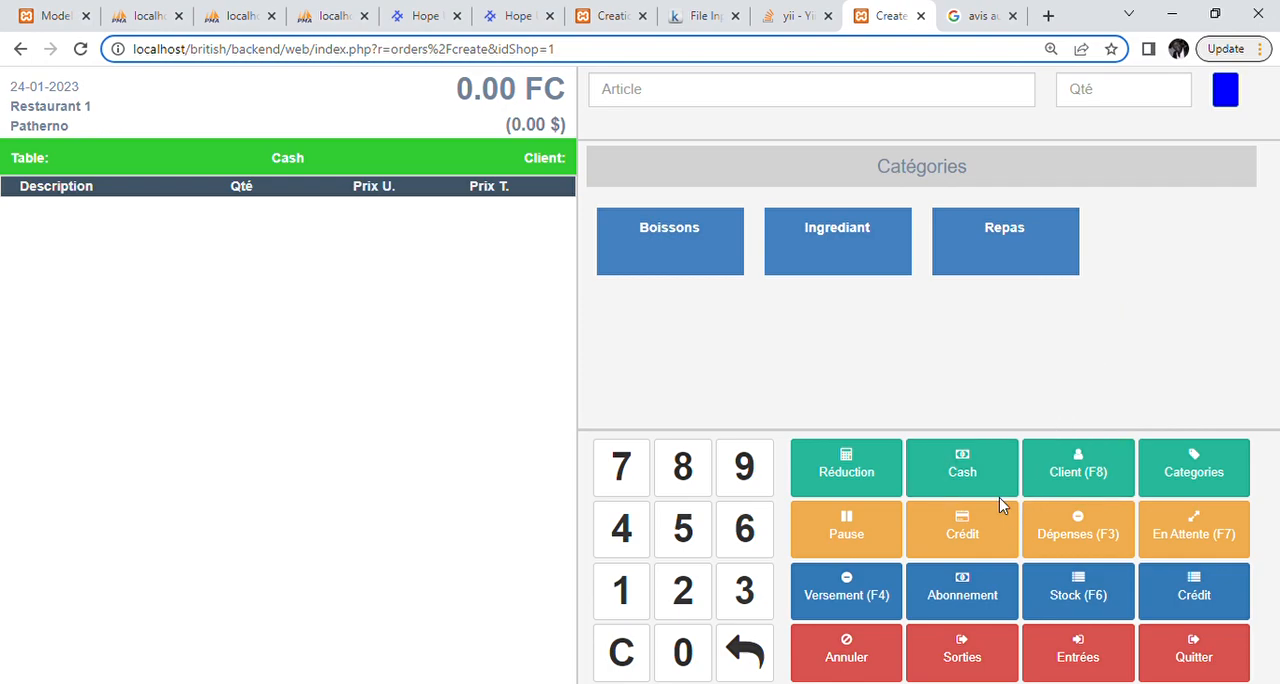
# Step: Set the order to subscription payment (Abonnement) and check a client's account balance by phone number in the deposit form
pyautogui.click(961, 593)
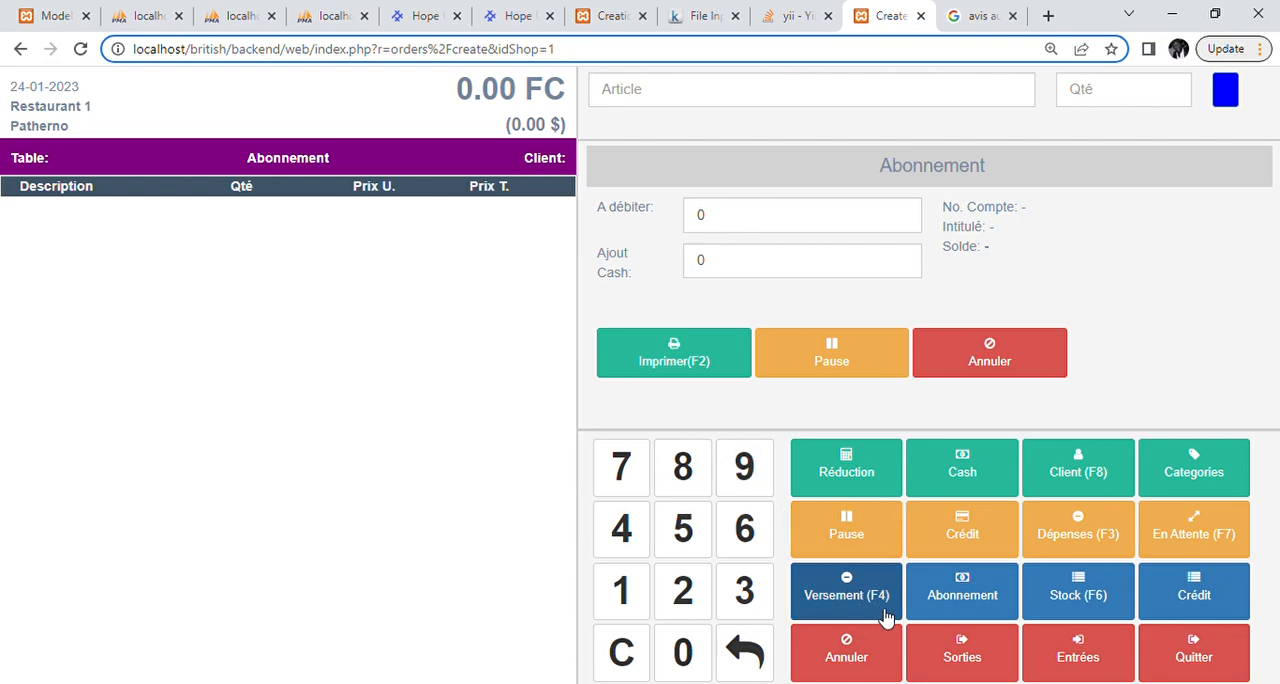
pyautogui.click(853, 610)
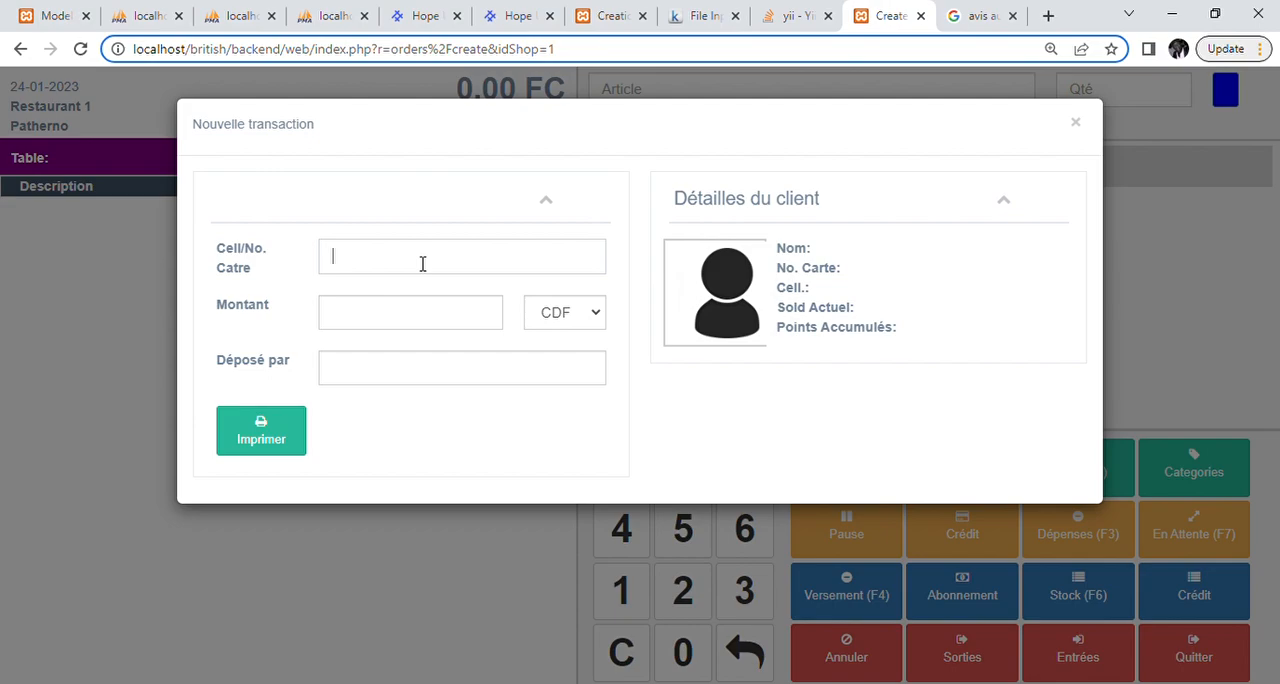
pyautogui.press('Tab')
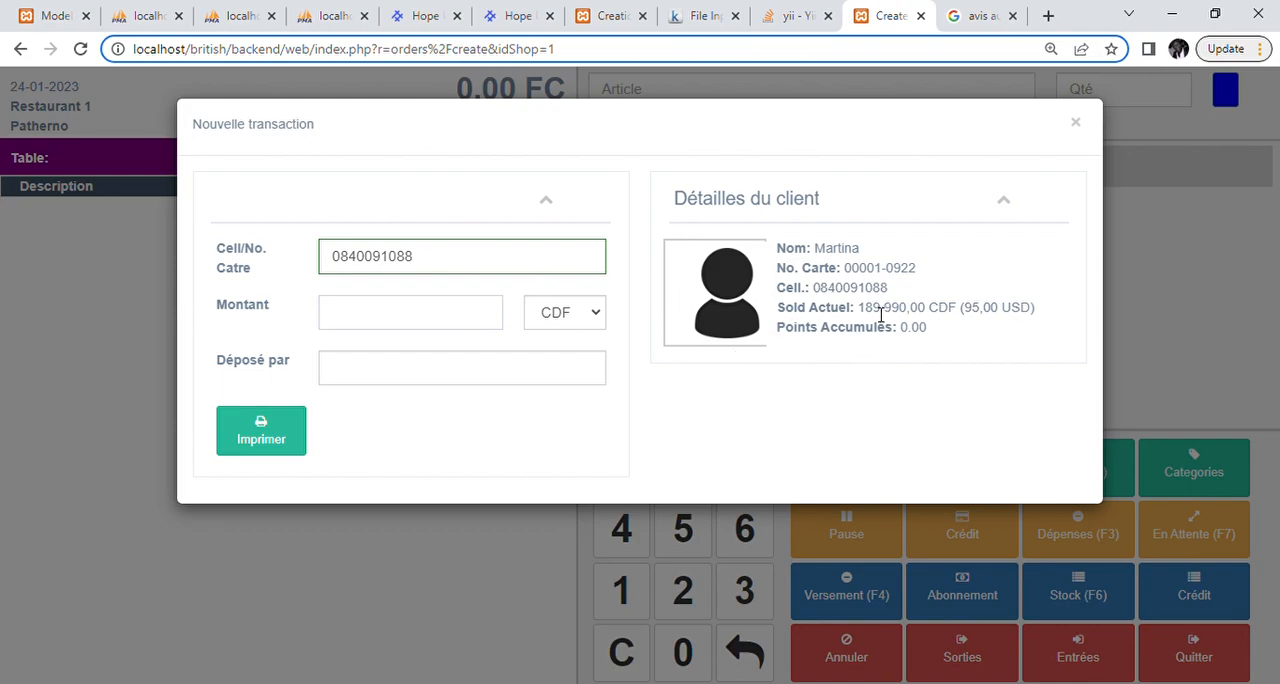
pyautogui.moveTo(857, 312); pyautogui.dragTo(1045, 314)
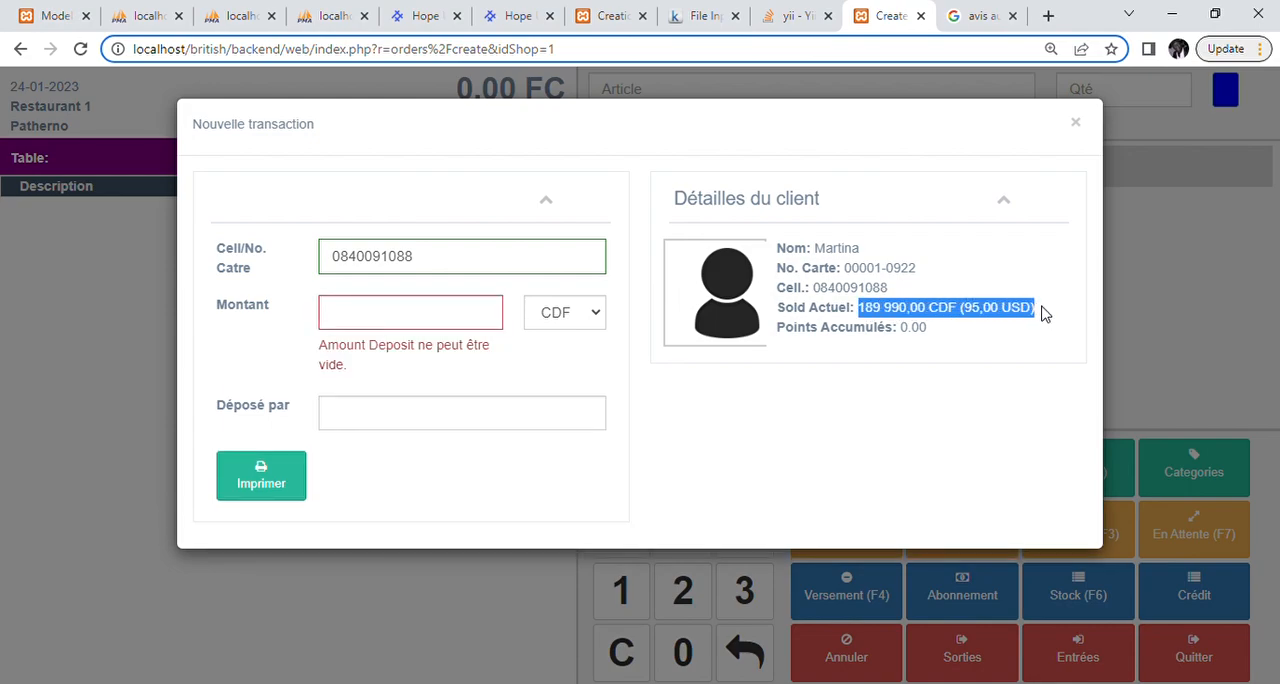
pyautogui.click(1077, 125)
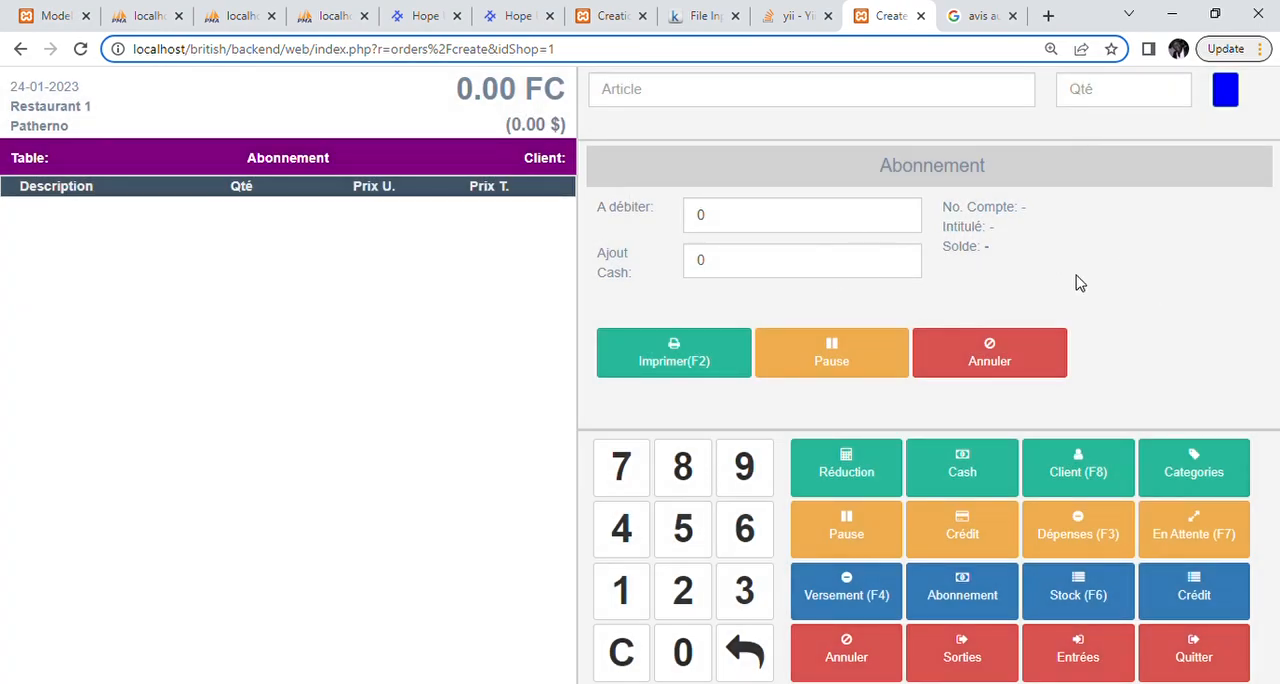
# Step: Assign the existing subscription client to the order by entering the client's phone number and saving
pyautogui.click(1078, 474)
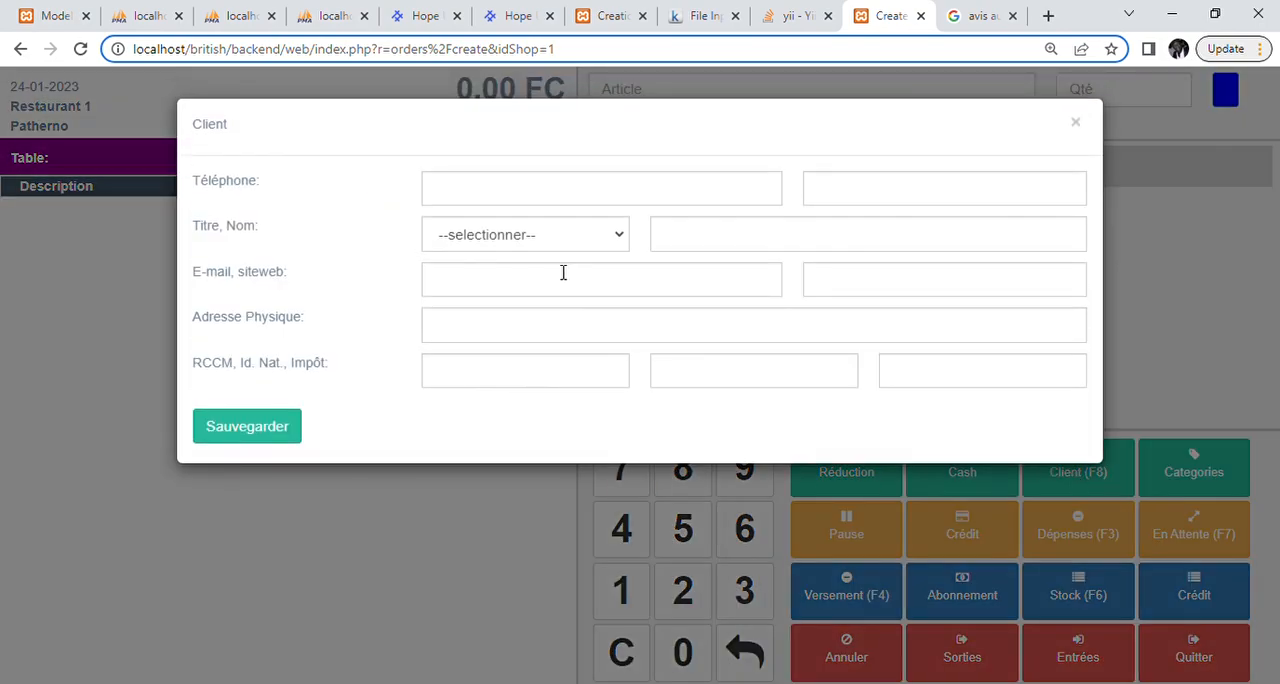
pyautogui.click(544, 202)
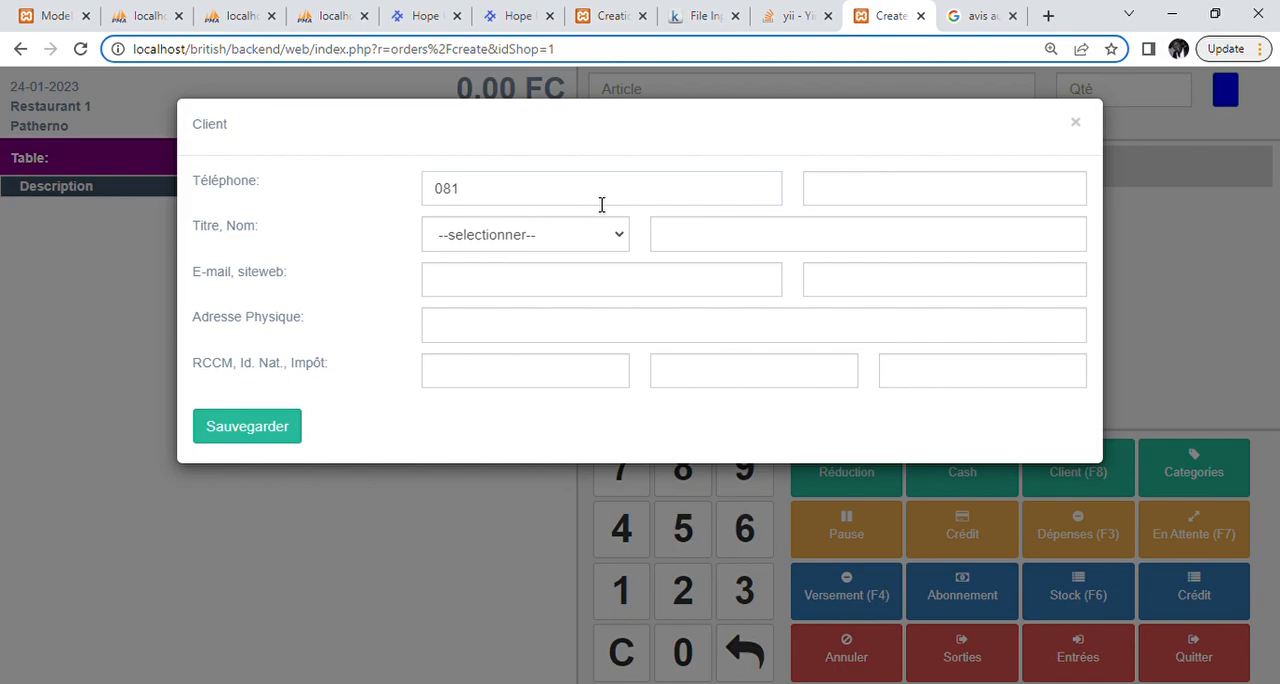
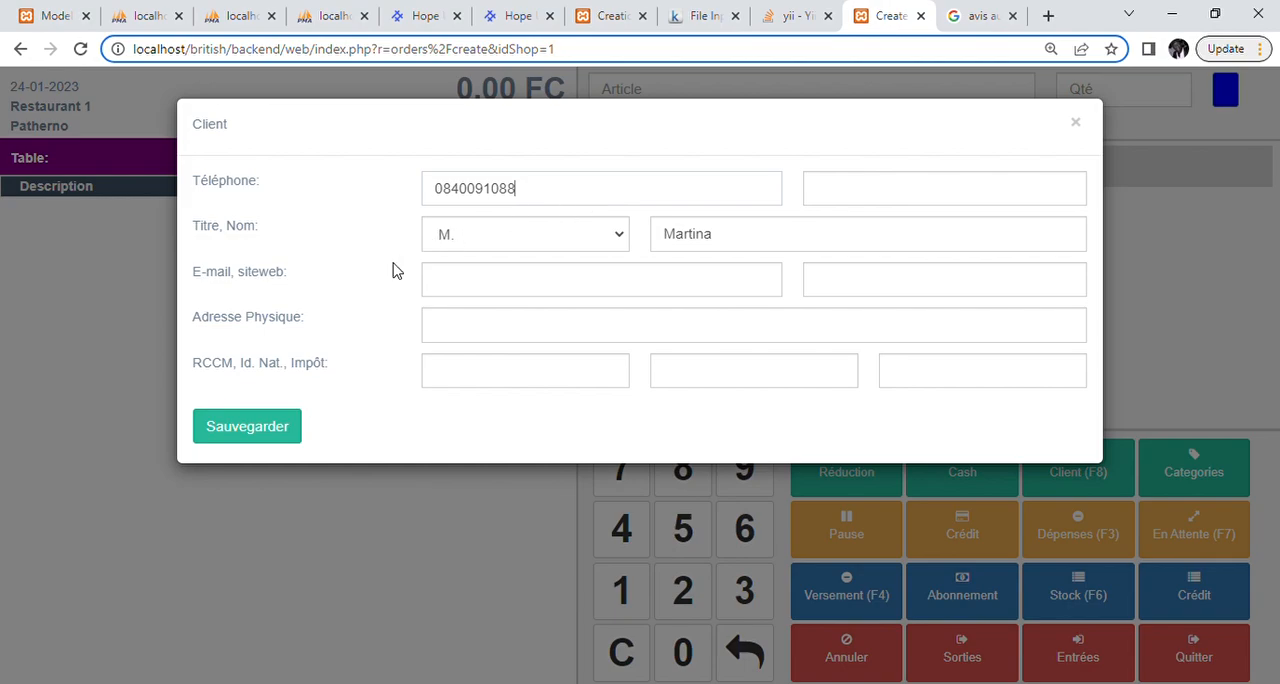
pyautogui.click(281, 434)
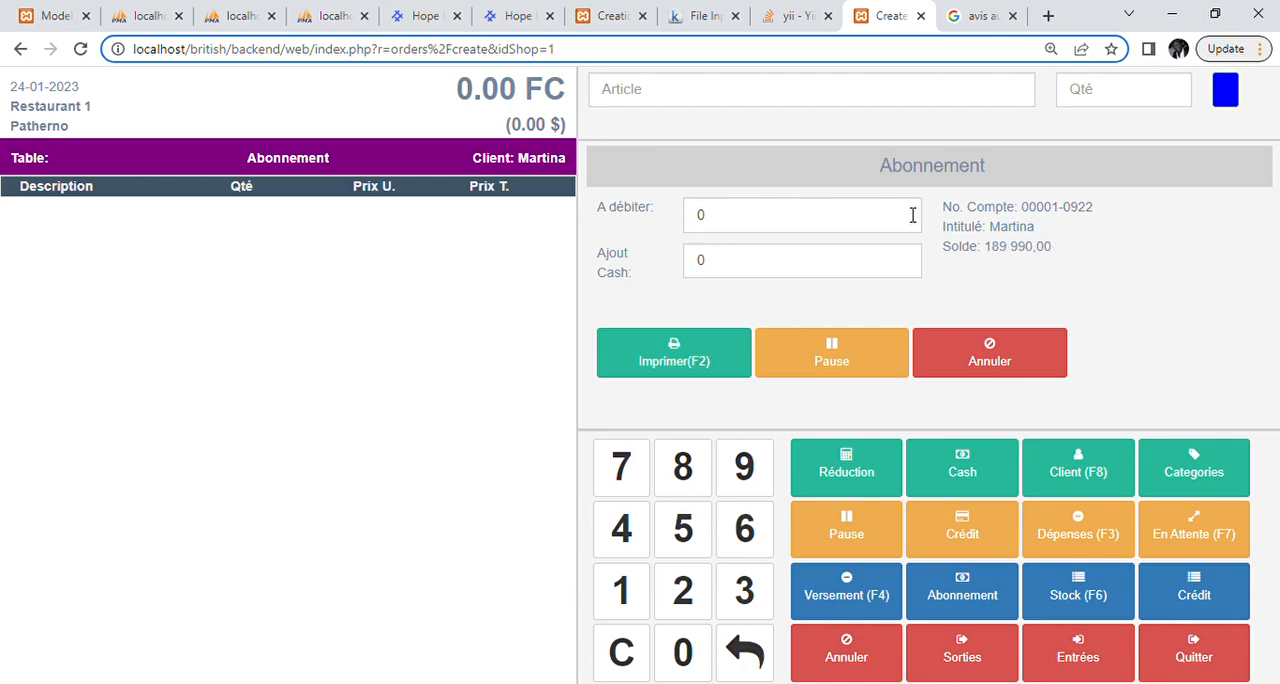
# Step: Try adding a Simba Royale from the Boissons category, and add one Castel Lite and one Vodka shot to the order
pyautogui.doubleClick(723, 227)
pyautogui.click(821, 93)
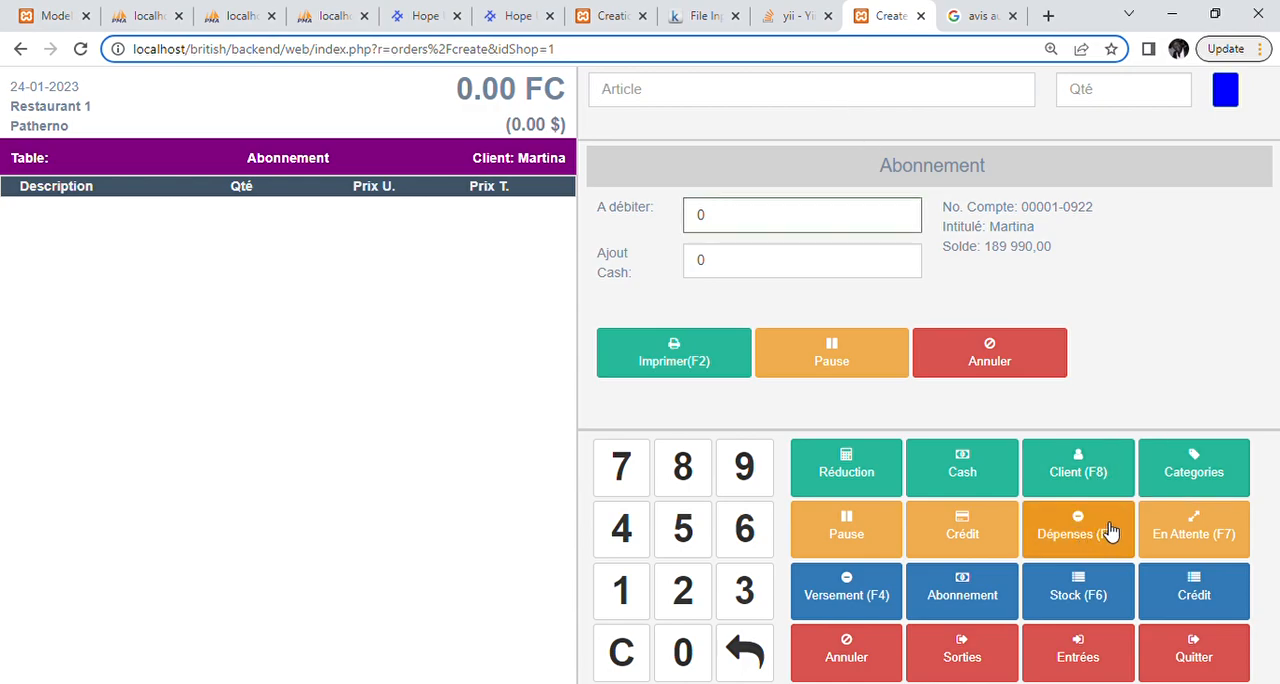
pyautogui.click(1188, 474)
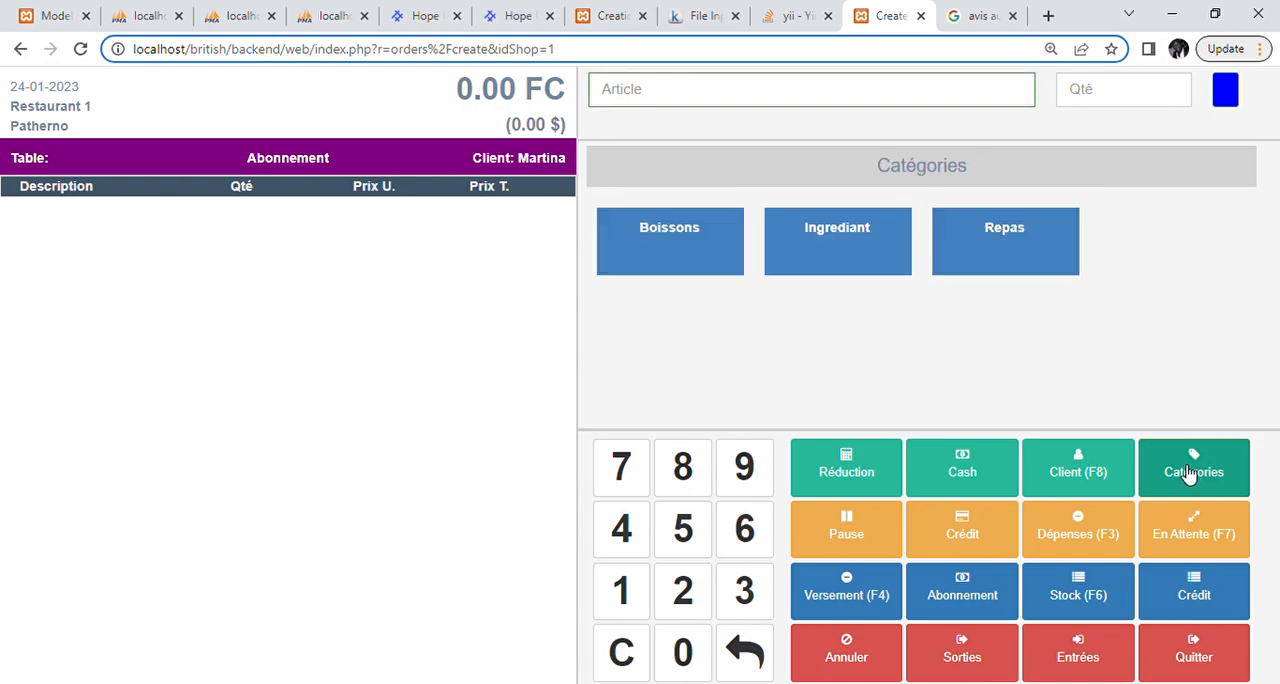
pyautogui.click(640, 255)
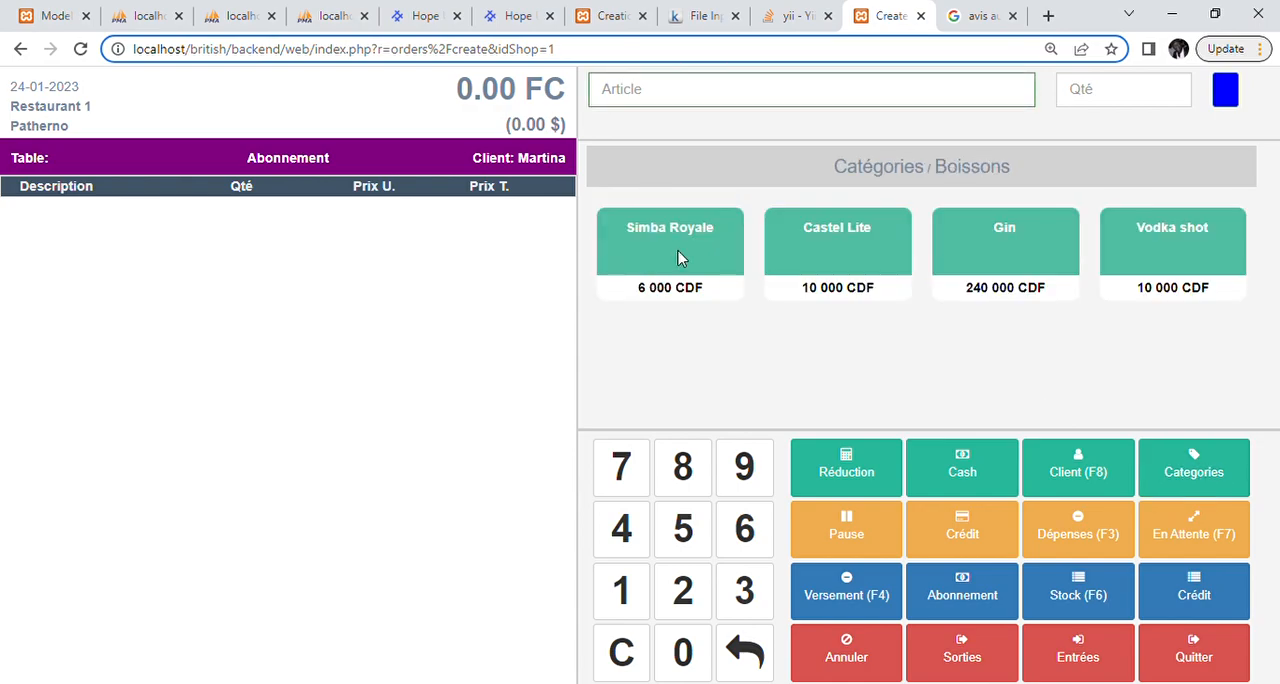
pyautogui.click(678, 258)
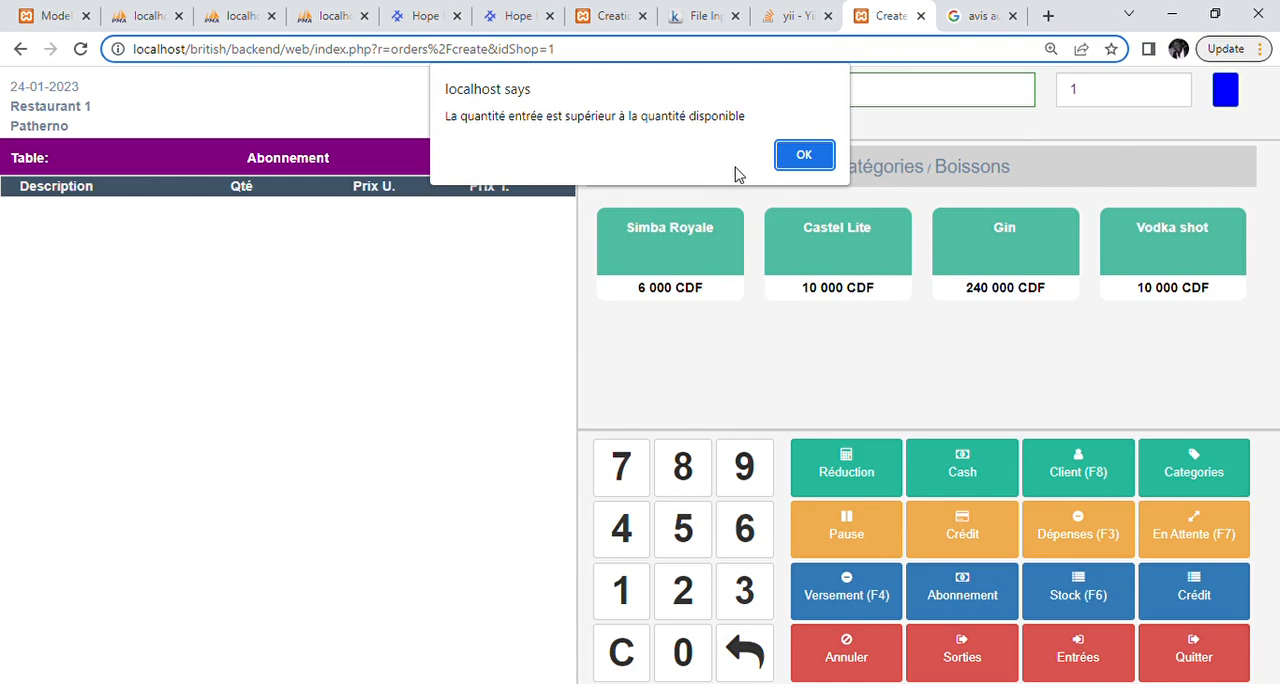
pyautogui.click(803, 160)
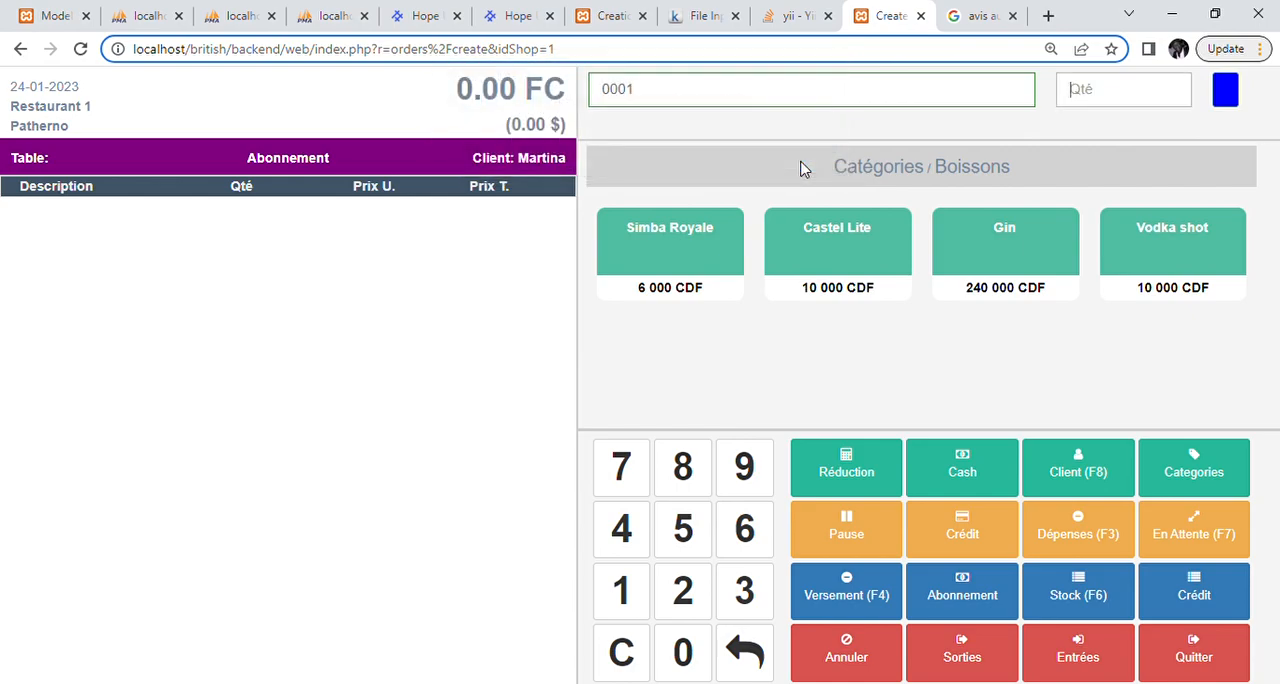
pyautogui.click(829, 243)
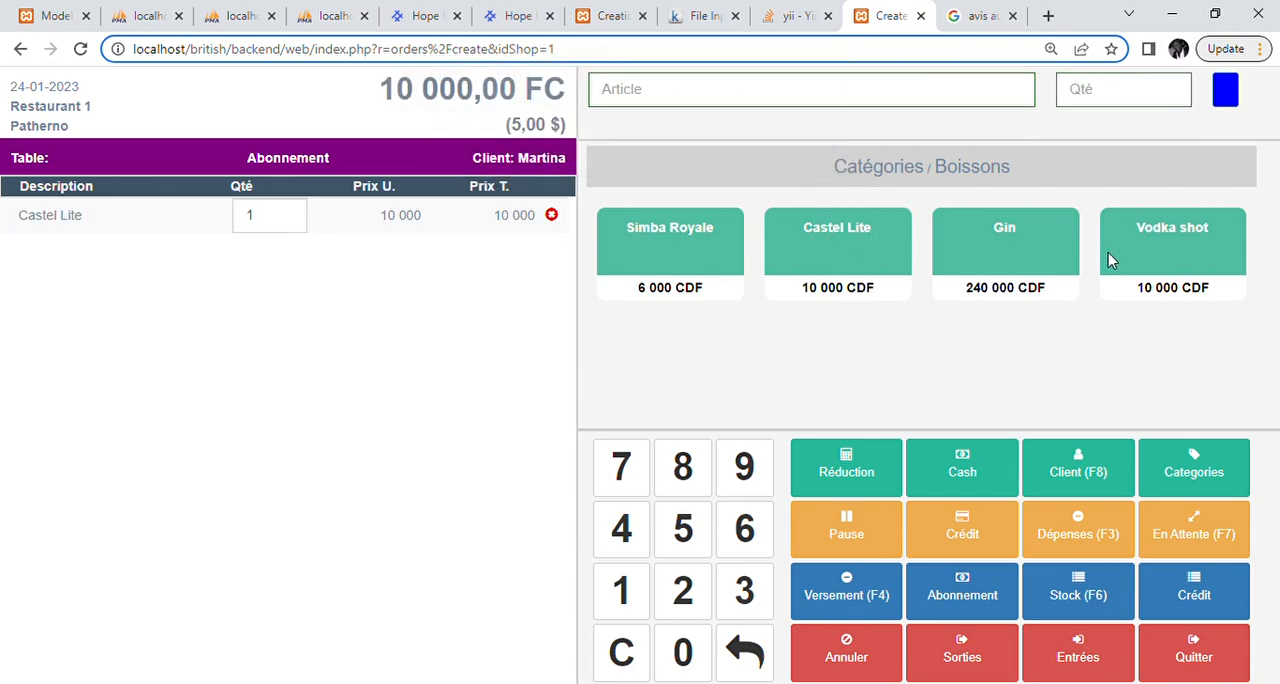
pyautogui.click(1148, 268)
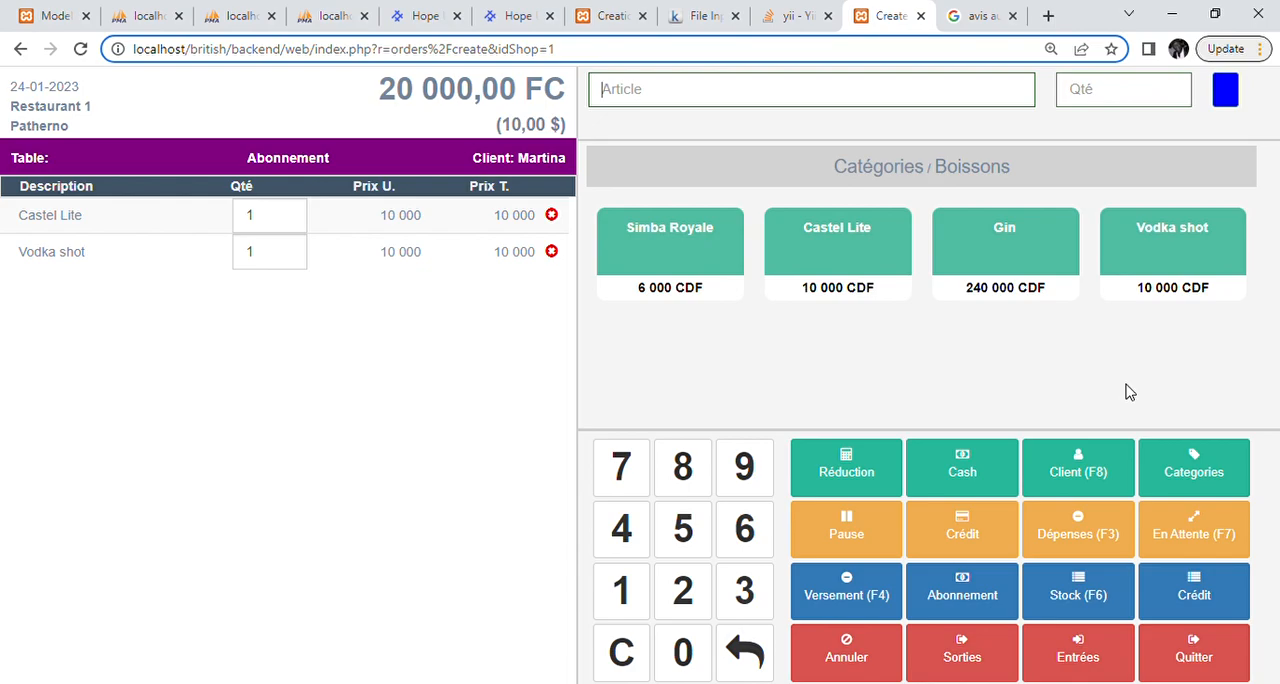
# Step: Charge the order to the client's subscription account and print the bill
pyautogui.click(977, 594)
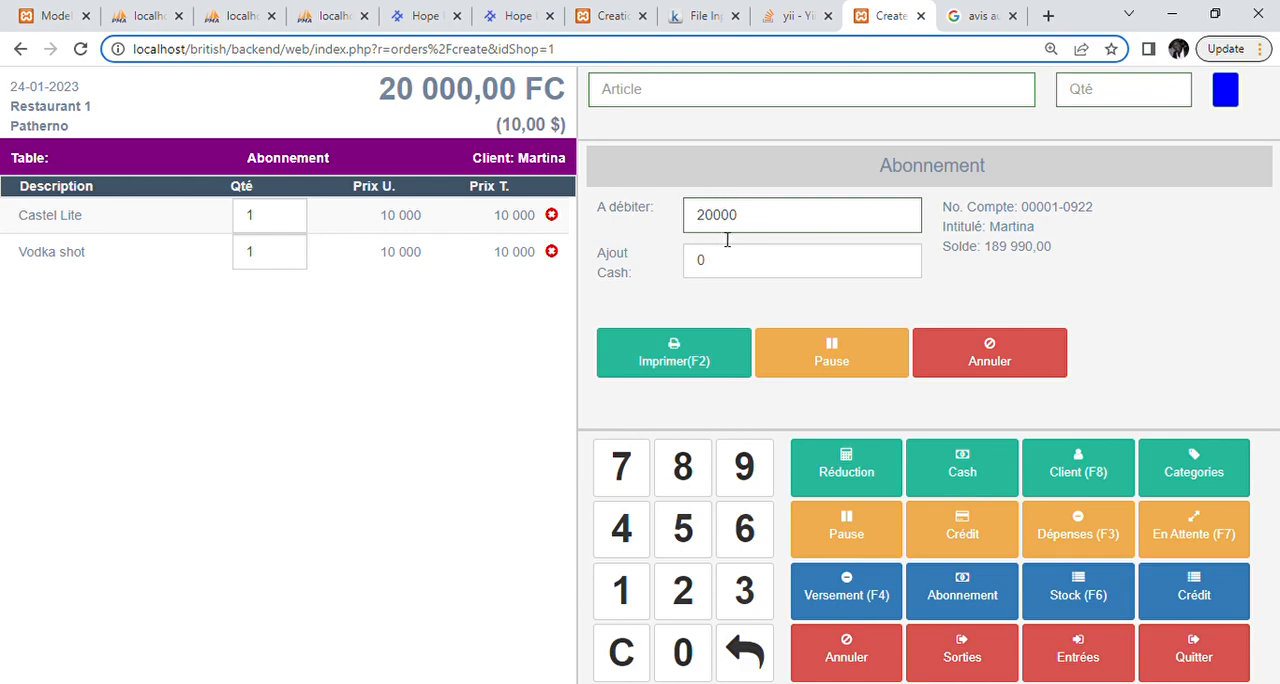
pyautogui.click(678, 362)
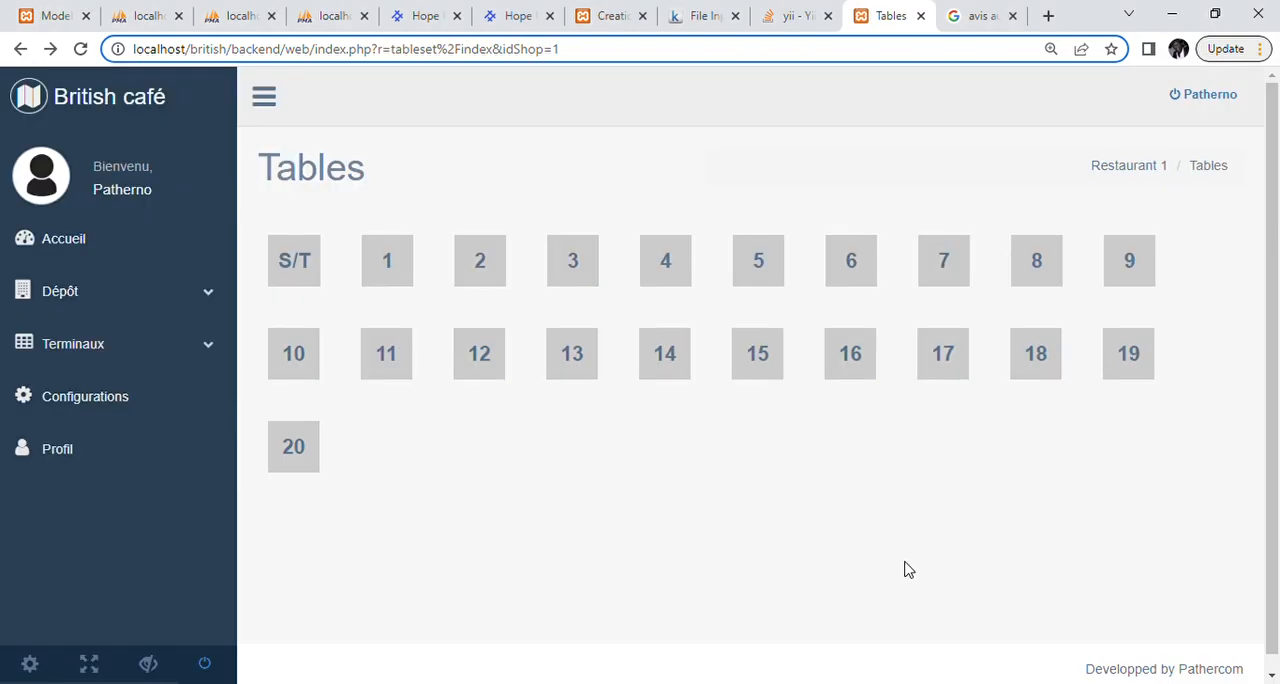
# Step: Open an order for table 6 and add one Gin from the Boissons category
pyautogui.click(851, 270)
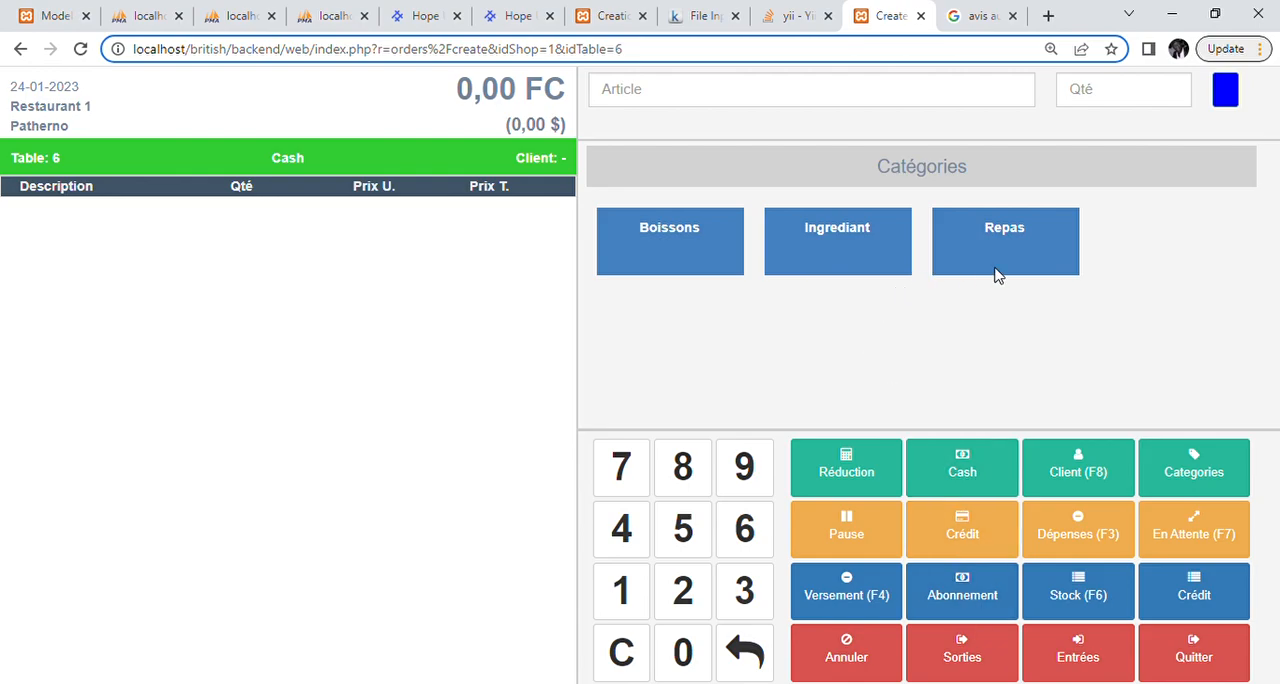
pyautogui.click(842, 242)
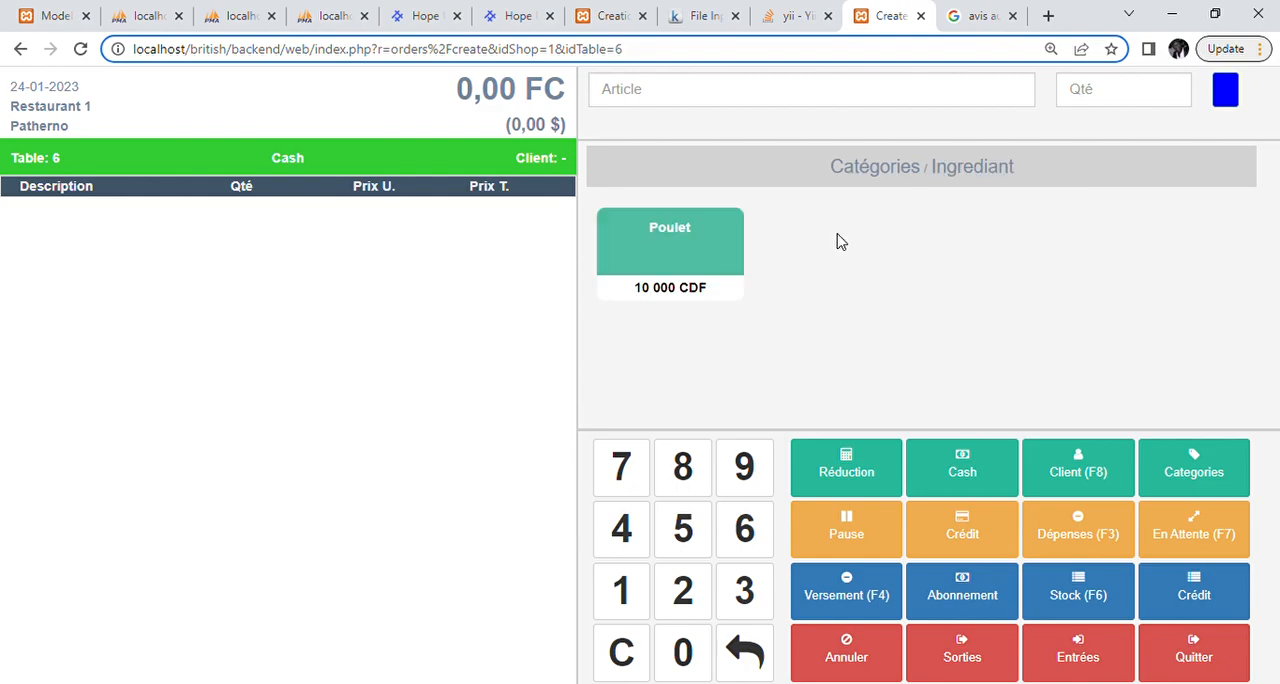
pyautogui.click(870, 170)
pyautogui.click(668, 237)
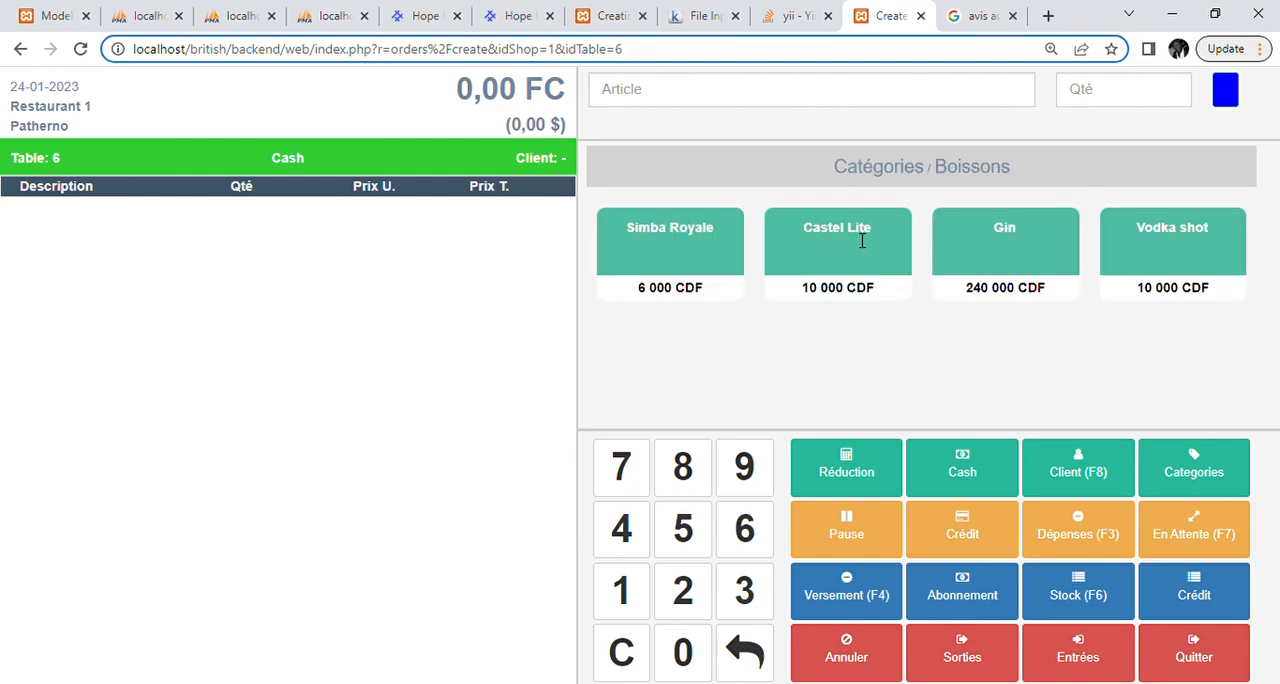
pyautogui.click(1005, 246)
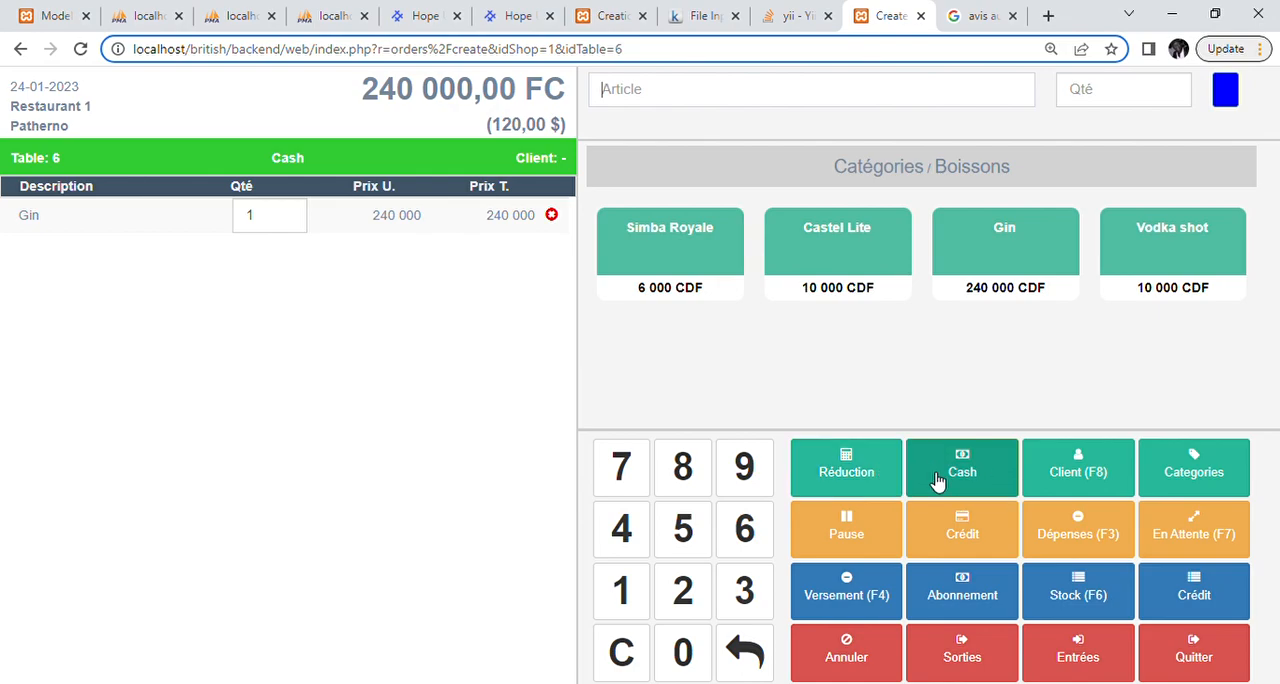
# Step: Switch the order to a stock exit (Sortie), entering the security password in the security check
pyautogui.click(965, 645)
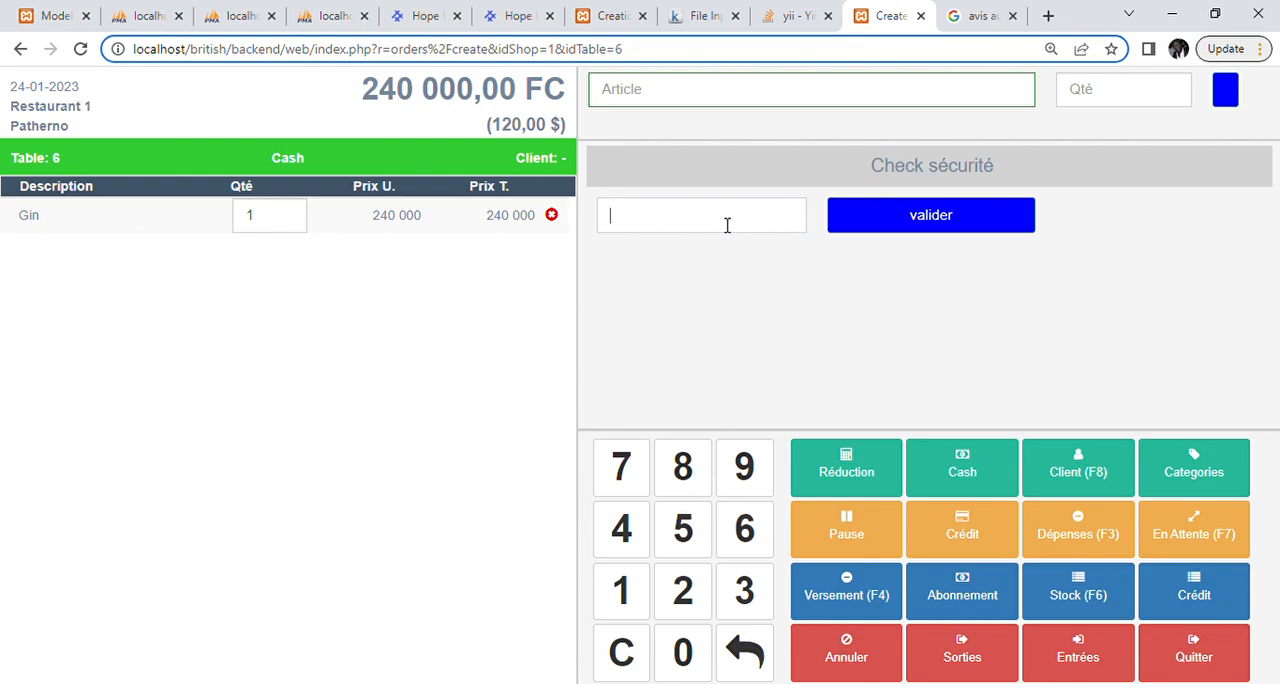
pyautogui.write('*****')
pyautogui.press('Return')
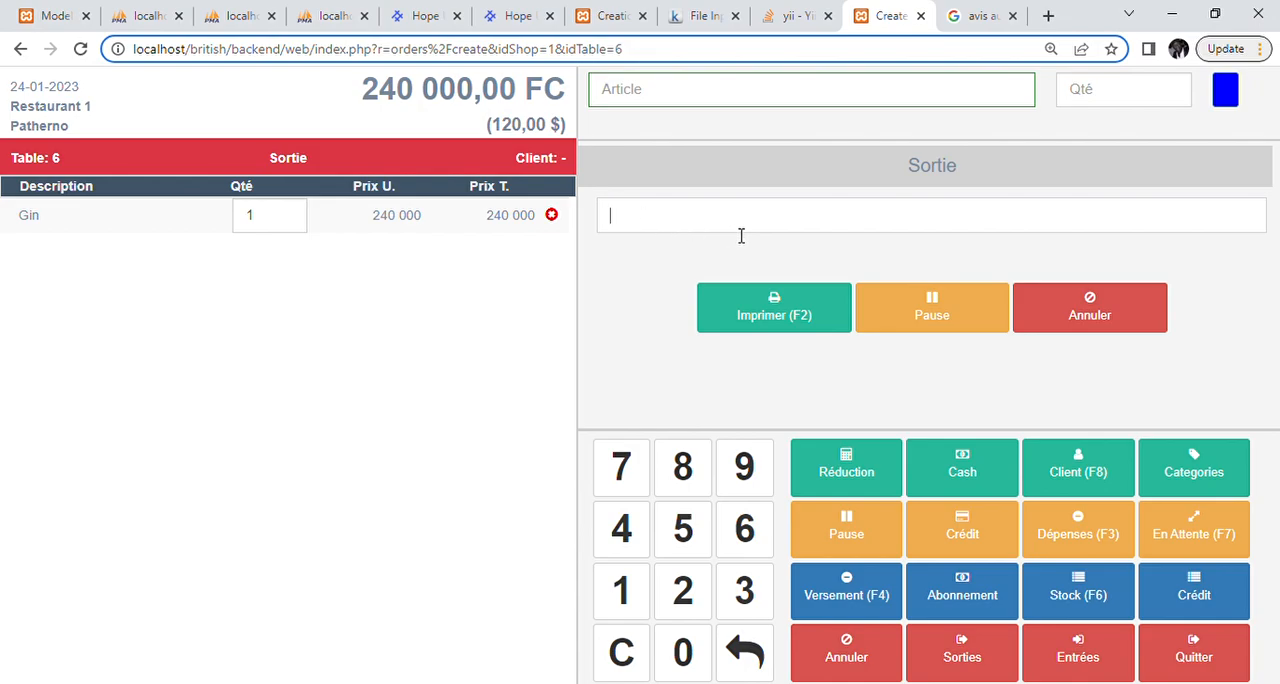
# Step: Enter "Offre Clien" as the description of the stock exit and print it
pyautogui.write('Offre Client')
pyautogui.click(785, 301)
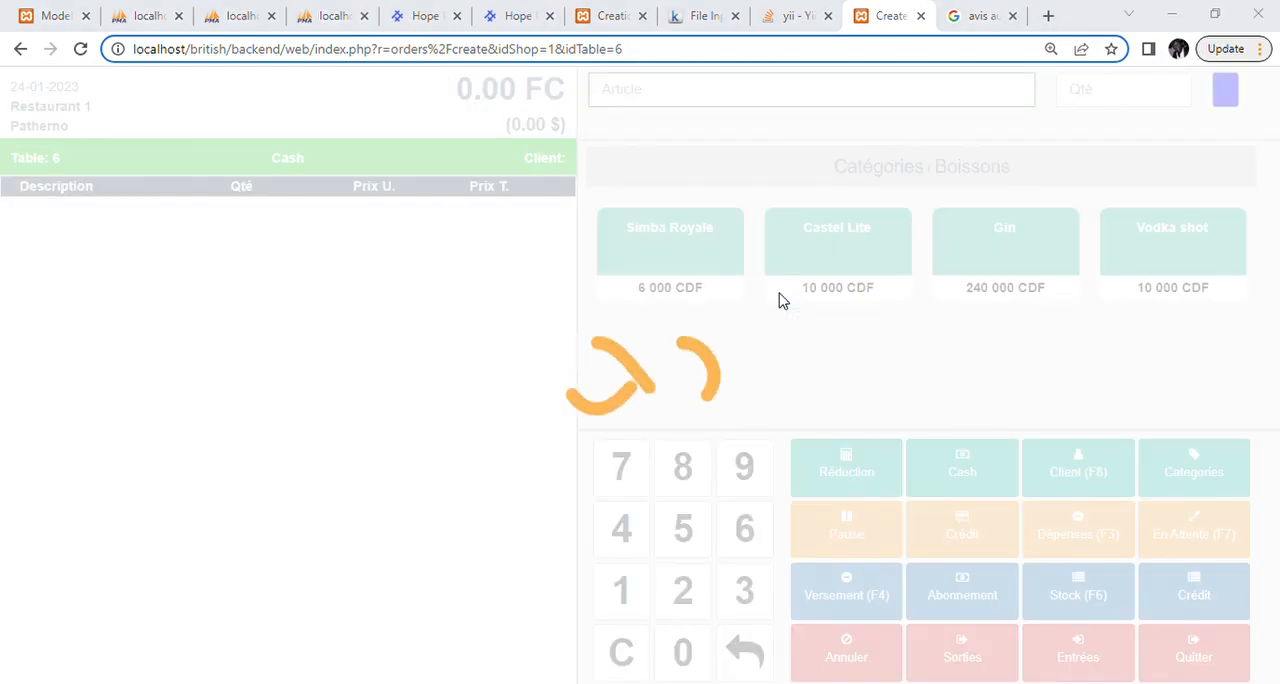